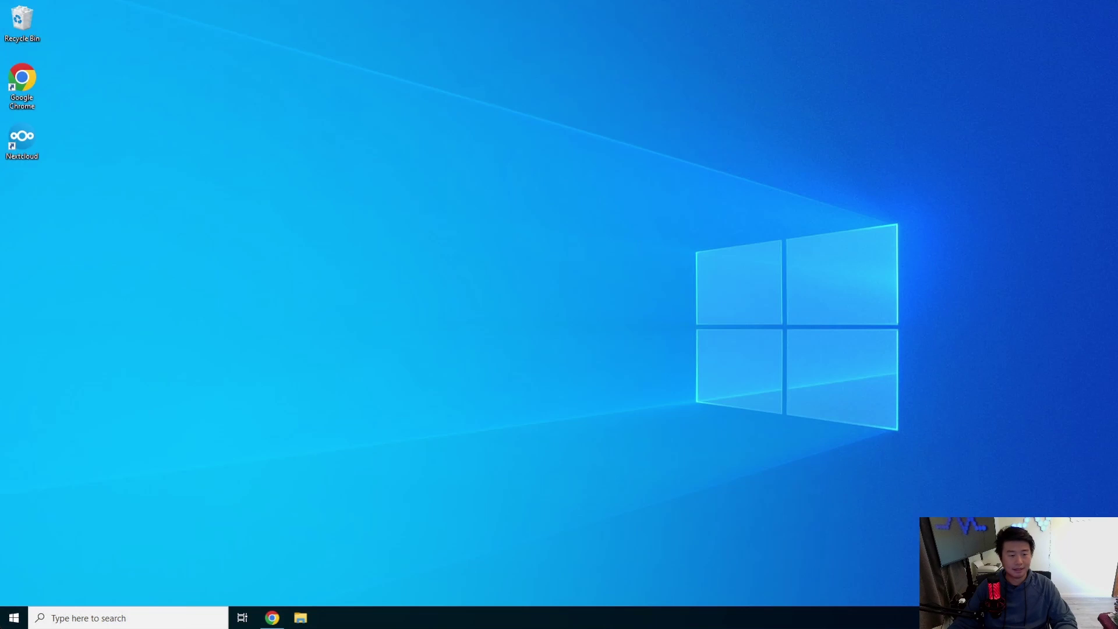
# Step: Open the Windows Start menu to see installed apps and server tools
pyautogui.click(16, 609)
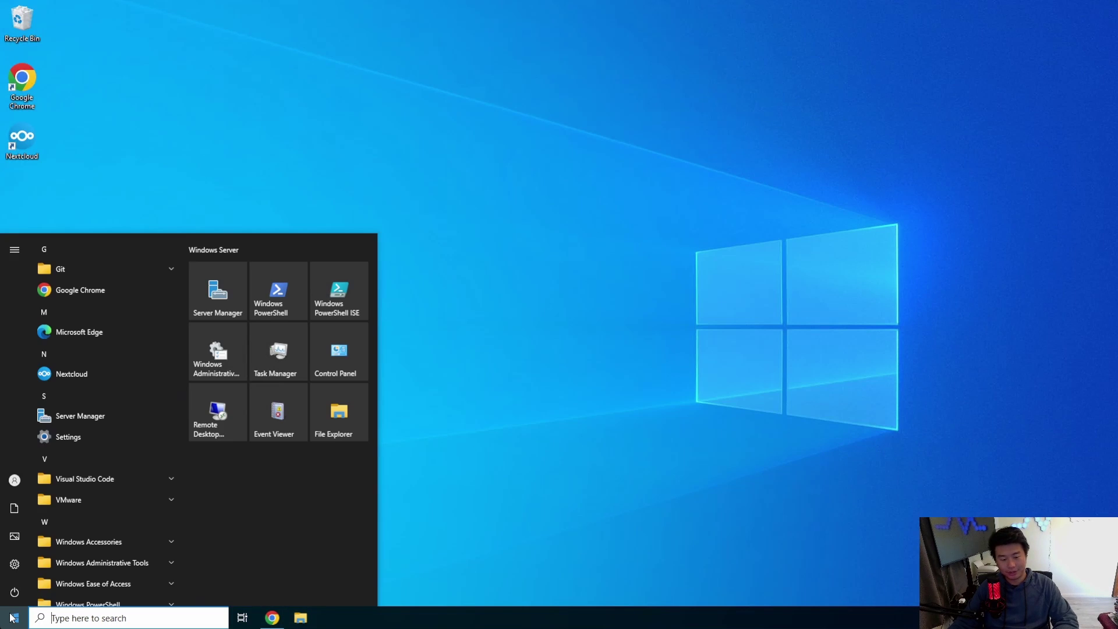
# Step: Launch Command Prompt, SSH in as root to 172.16.1.57, log in and clear the screen
pyautogui.write('cmd')
pyautogui.press('Return')
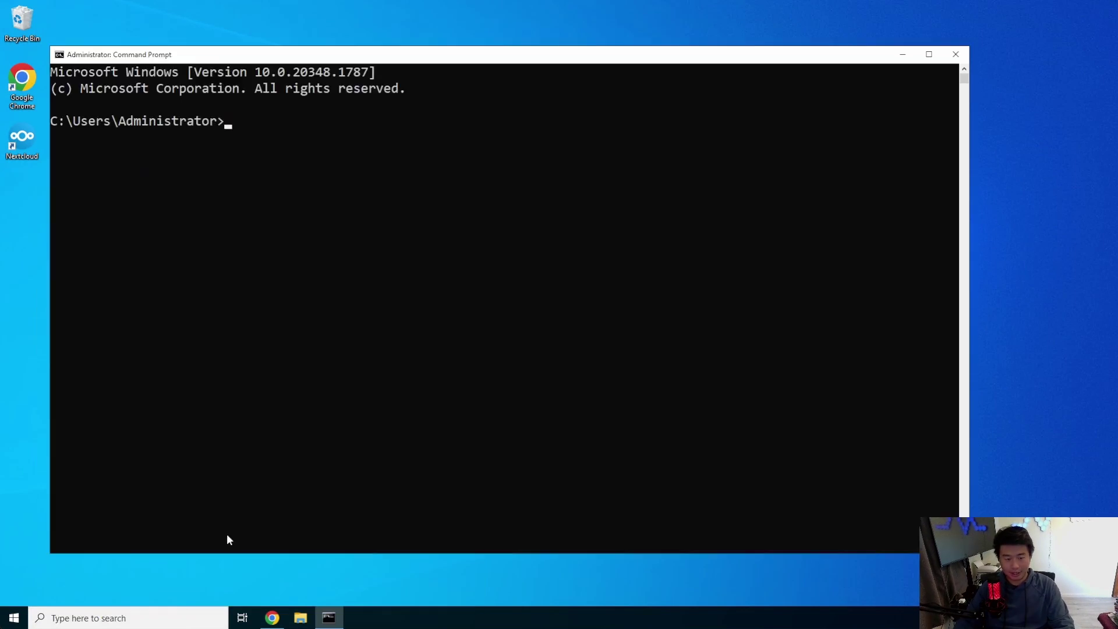
pyautogui.write('ssh root')
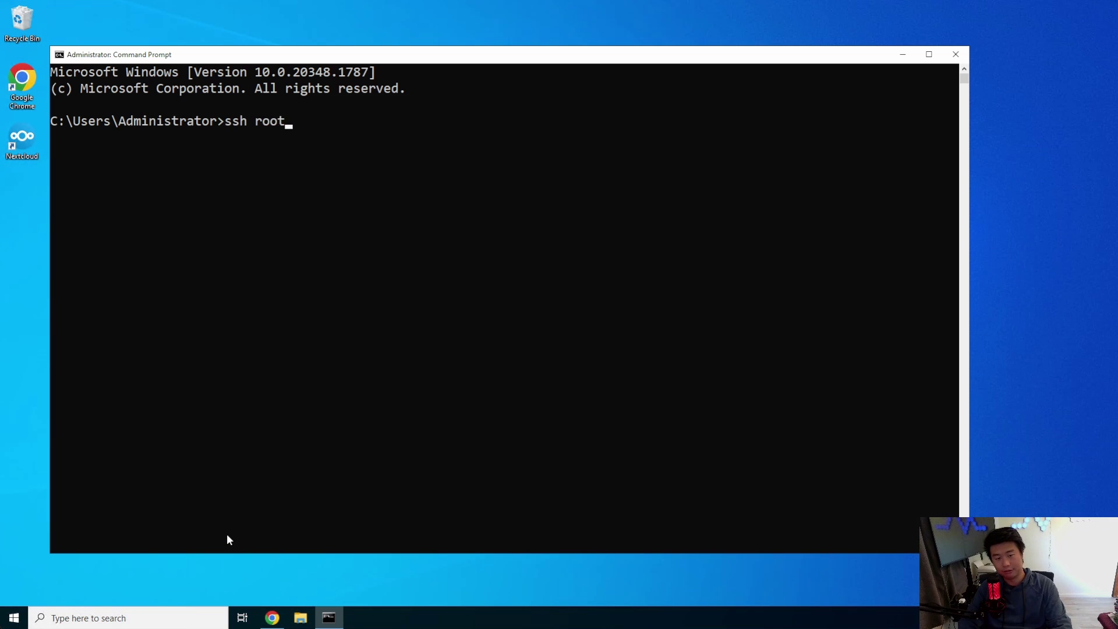
pyautogui.write('@172.16.1.')
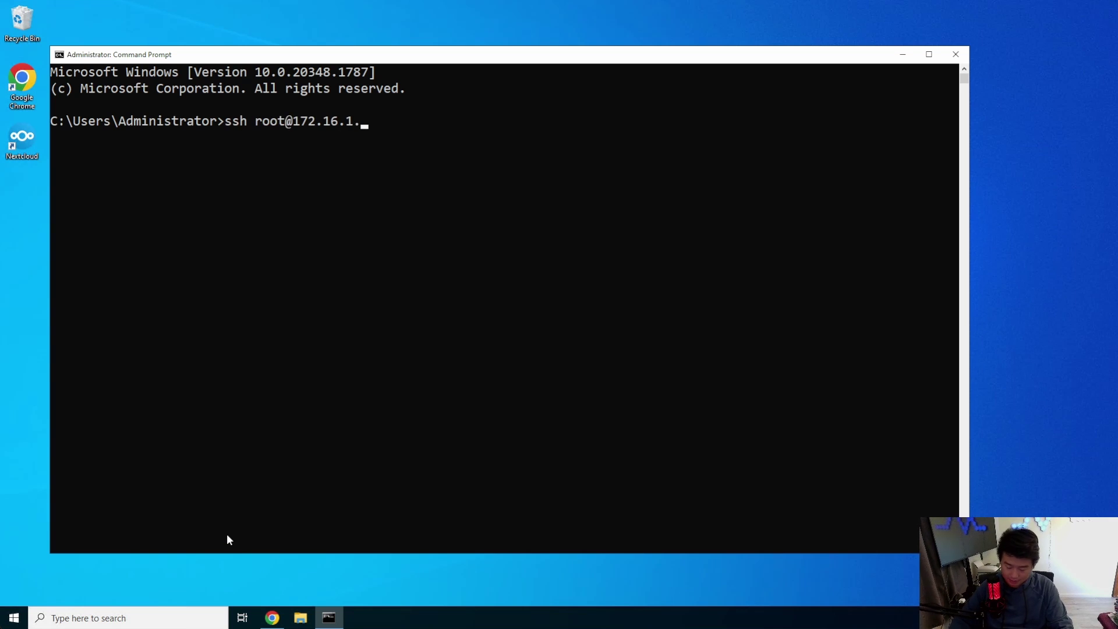
pyautogui.write('57')
pyautogui.press('Return')
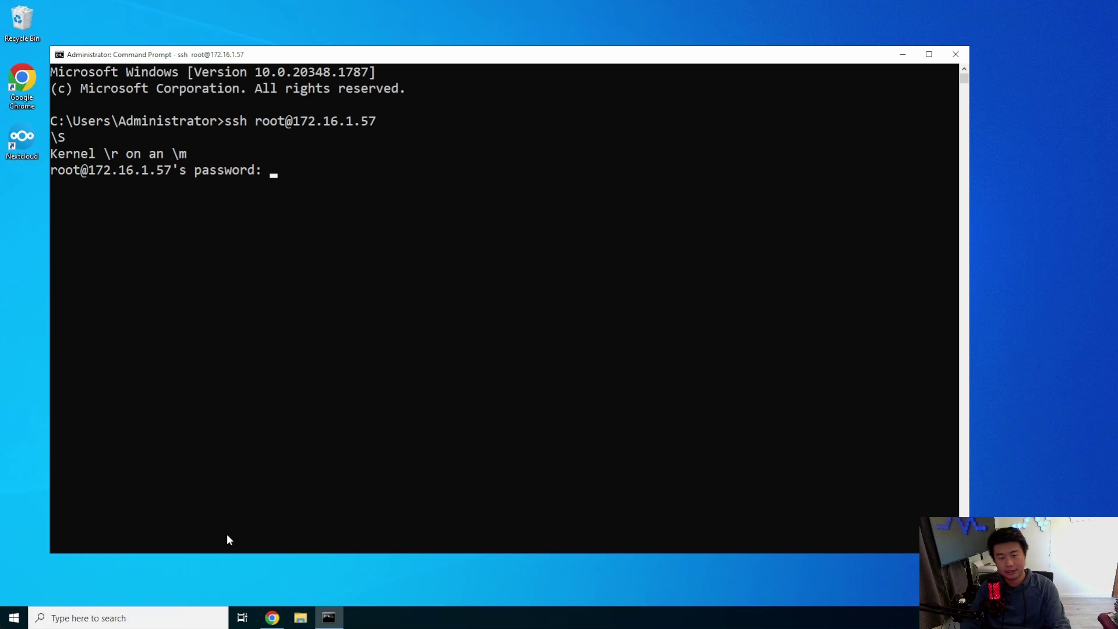
pyautogui.press('Return')
pyautogui.hotkey('ctrl', 'l')
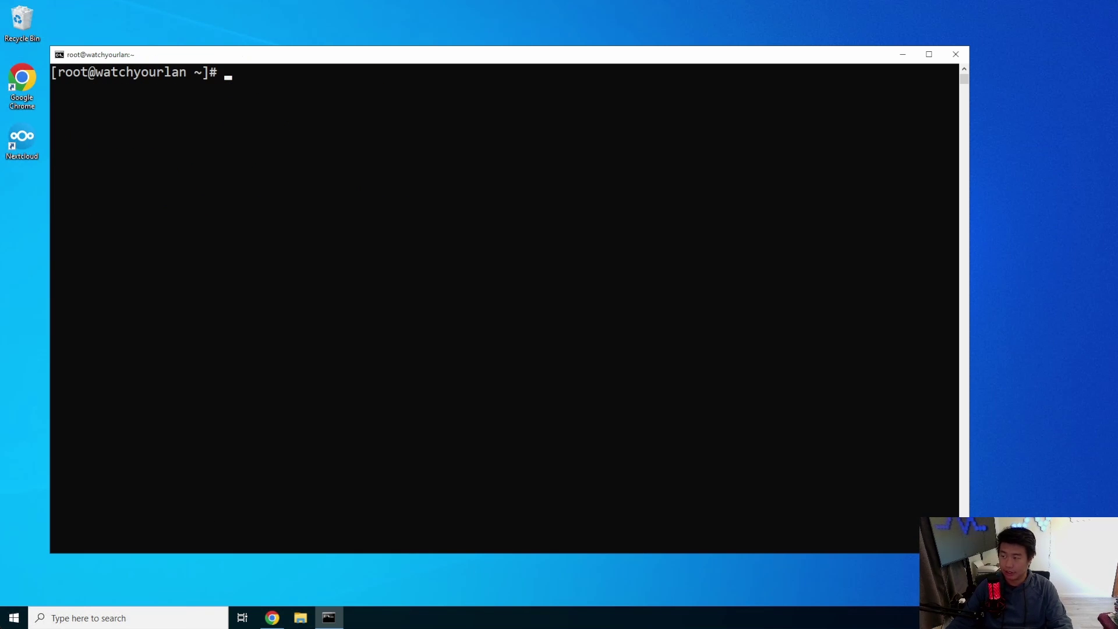
# Step: Add the docker-ce.repo repository with yum config-manager and run yum -y install docker-ce
pyautogui.click(593, 169)
pyautogui.write('yum ')
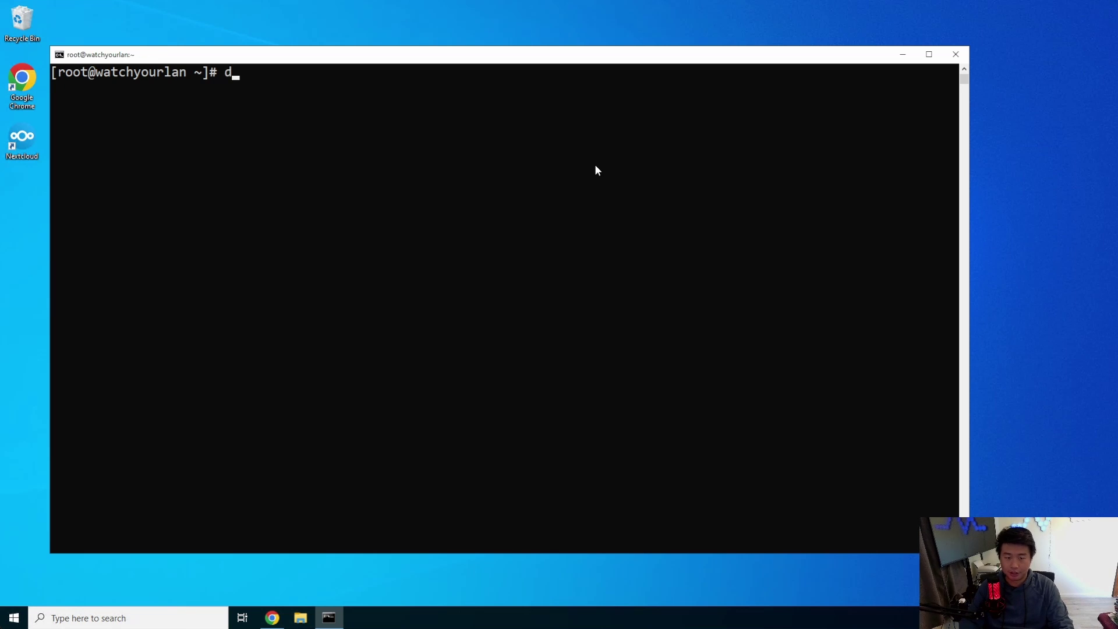
pyautogui.write('c')
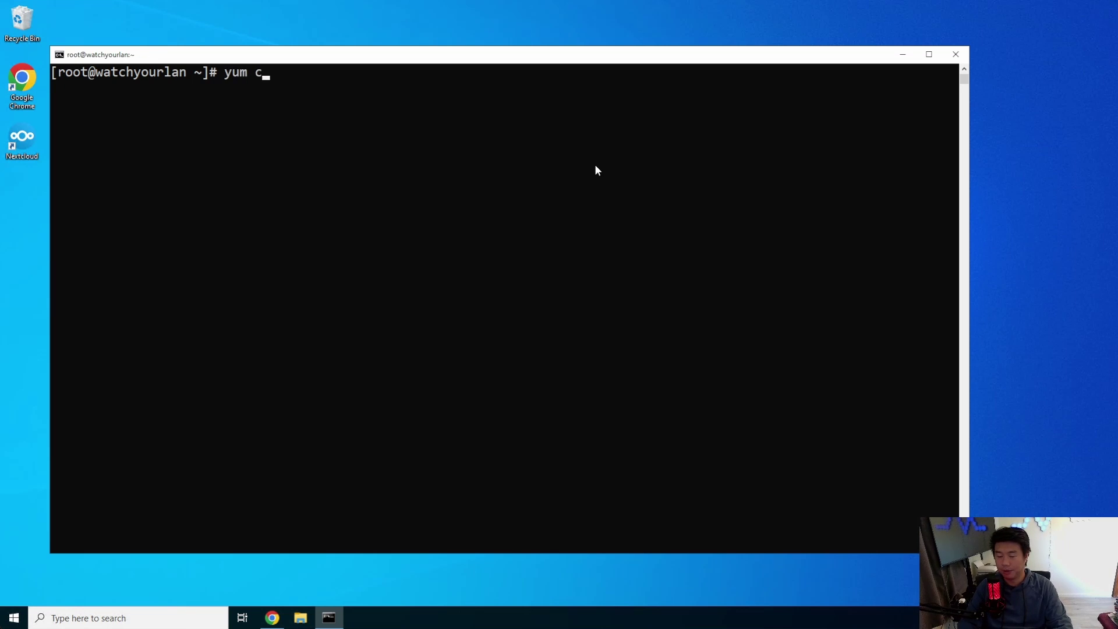
pyautogui.write('onfig-manager --')
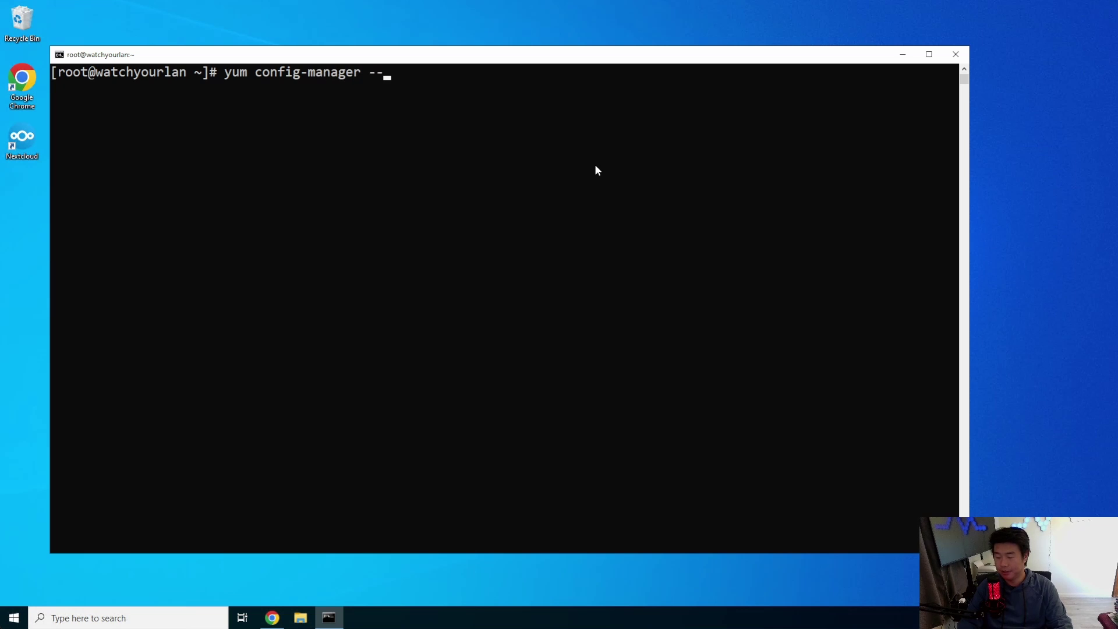
pyautogui.write('add-repo https://download.dock')
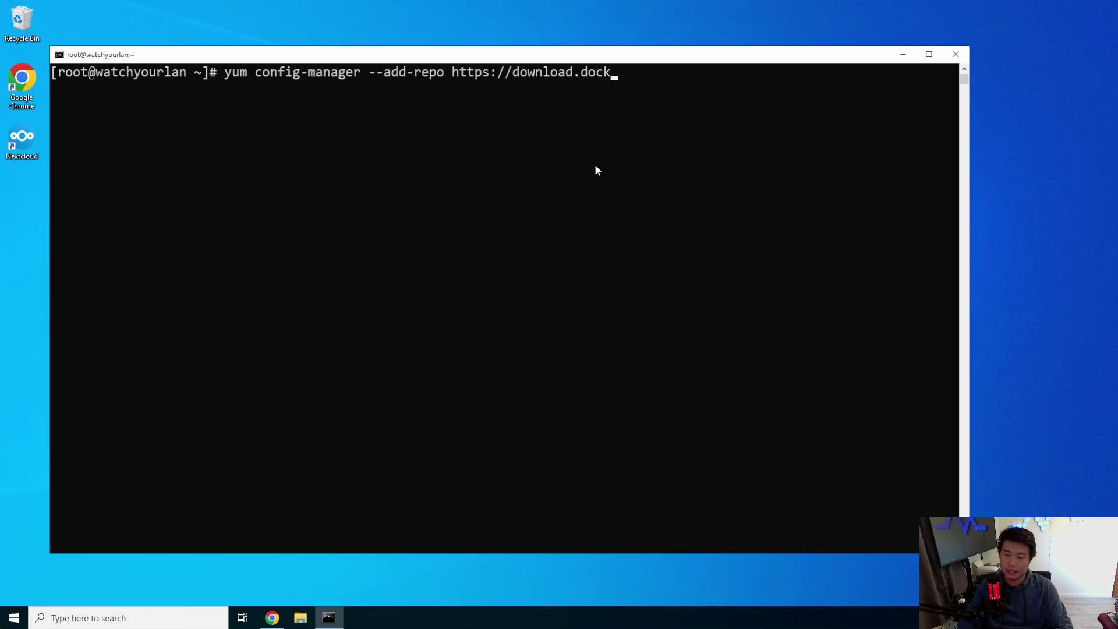
pyautogui.write('er.com/linux')
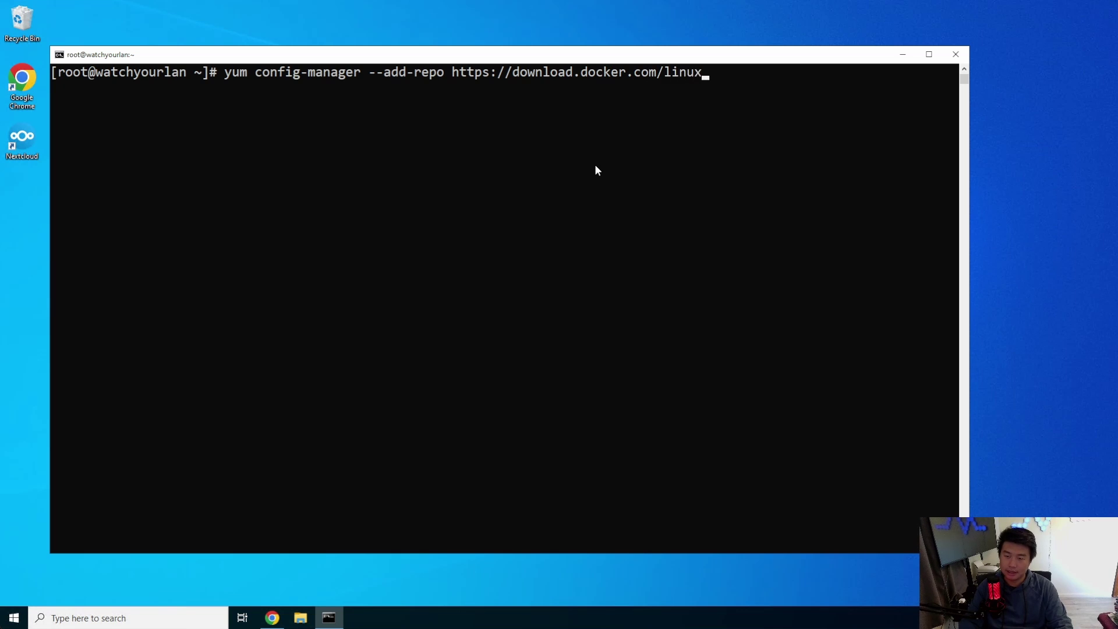
pyautogui.write('/centos/')
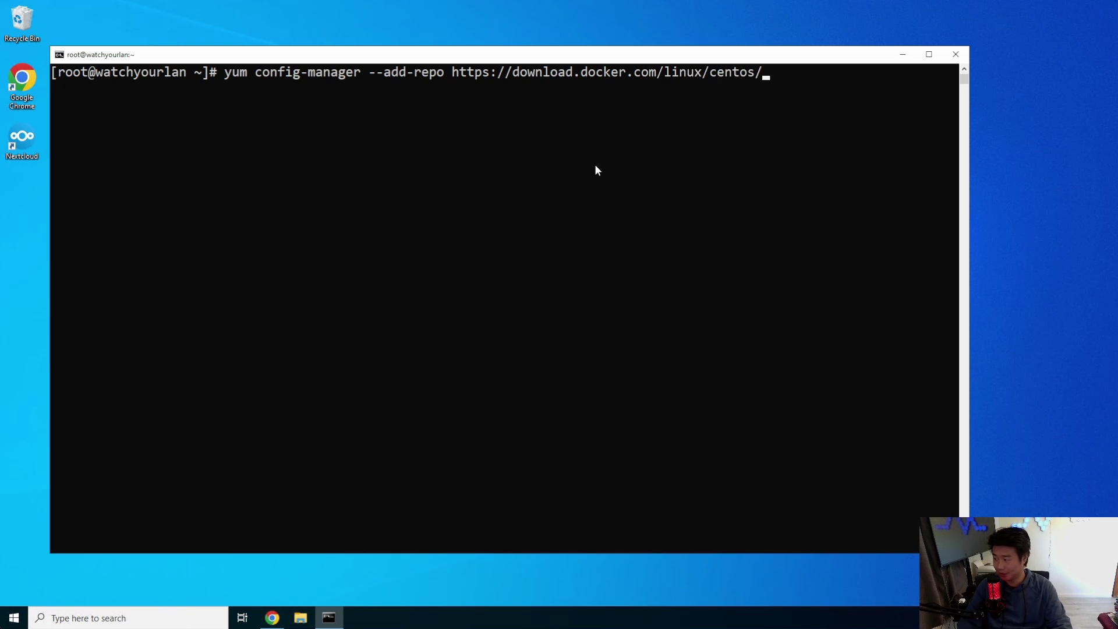
pyautogui.write('docker-ce.repo')
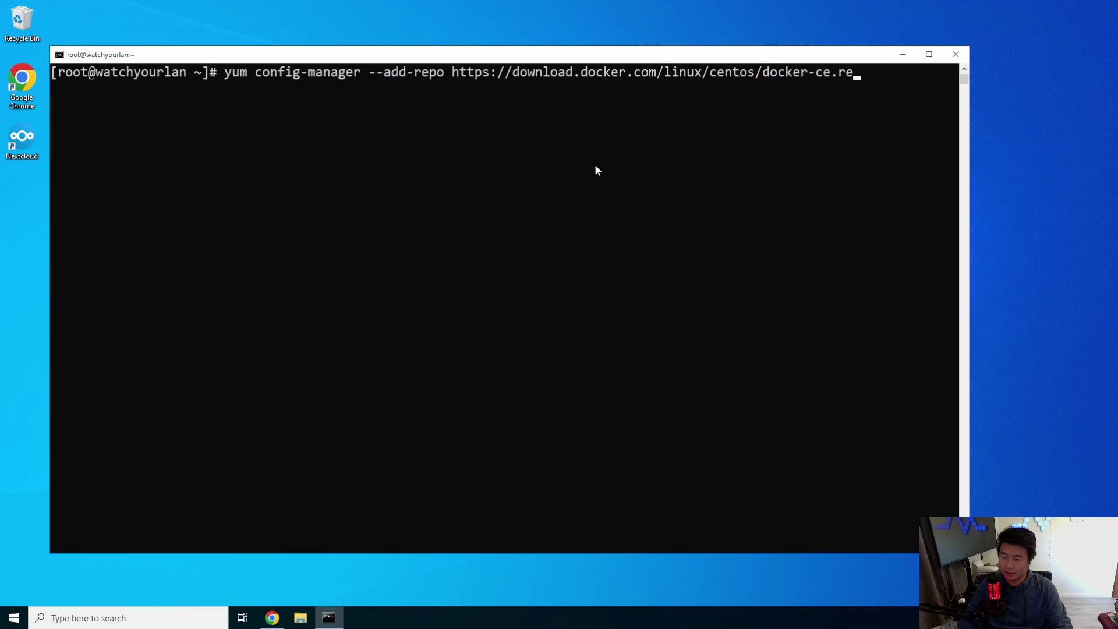
pyautogui.press('Return')
pyautogui.write('yum -y ')
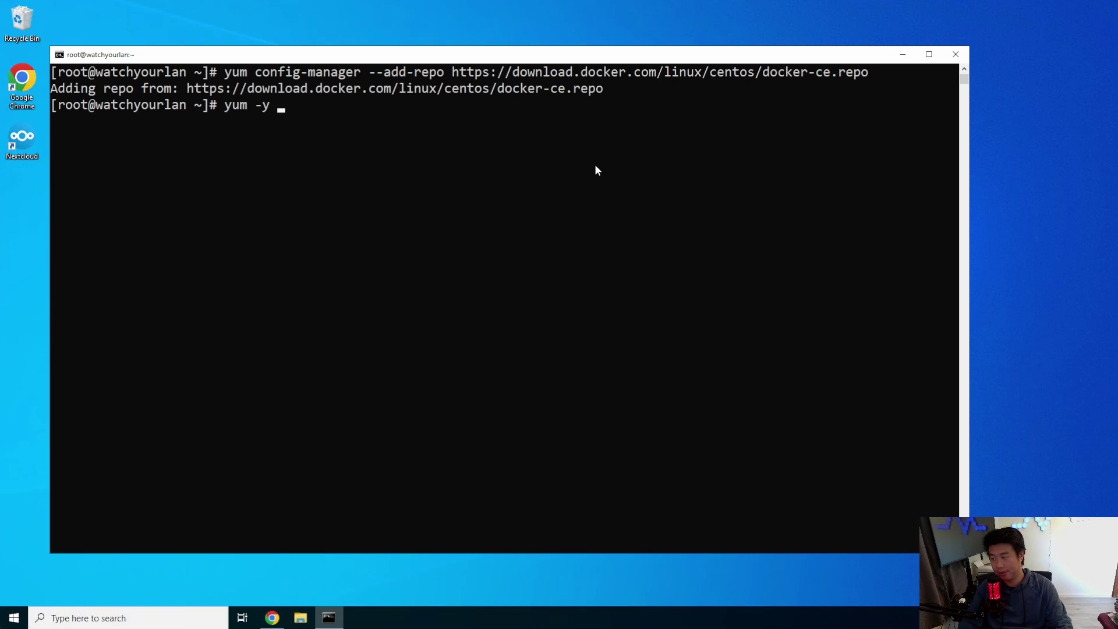
pyautogui.write('install docker-ce')
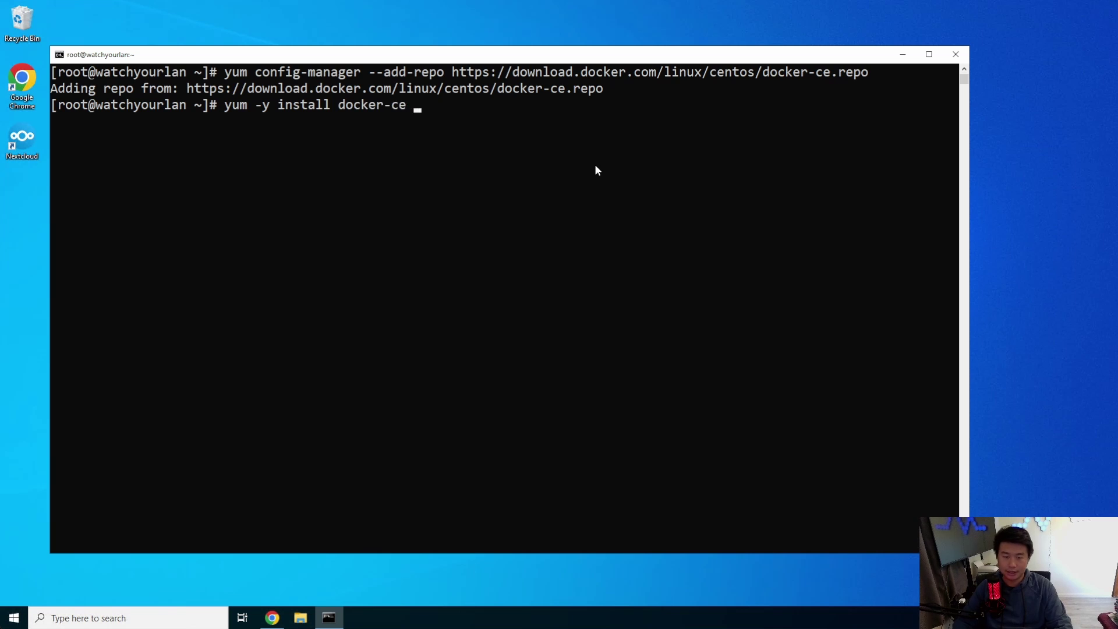
pyautogui.press('Return')
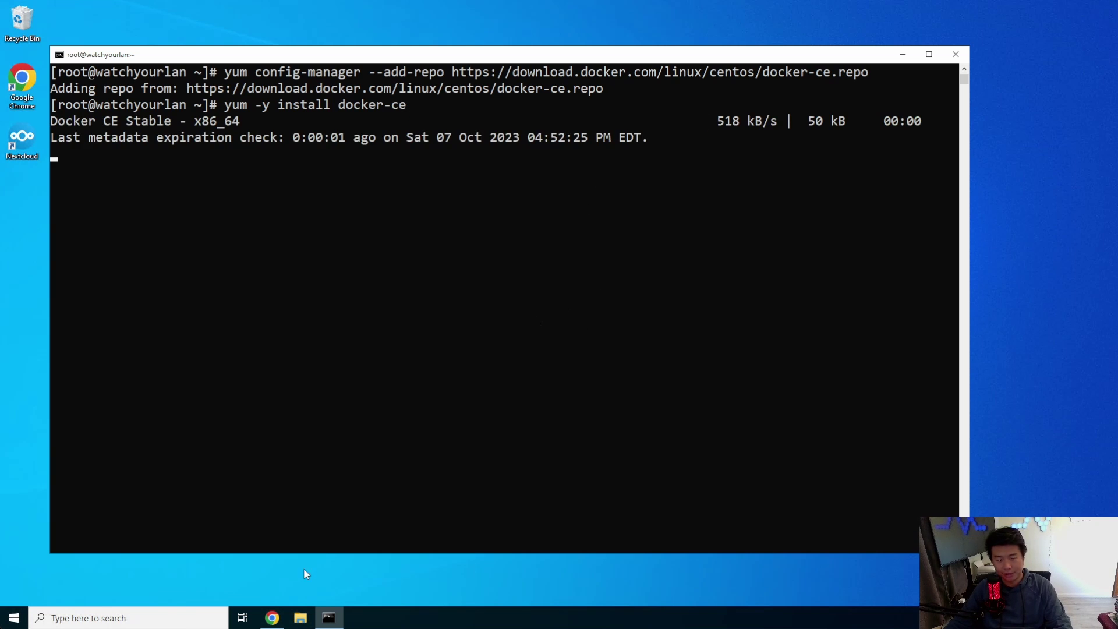
# Step: Open the dns project's dragon.local.zone file in the GitLab Web IDE
pyautogui.moveTo(272, 618)
pyautogui.click(272, 559)
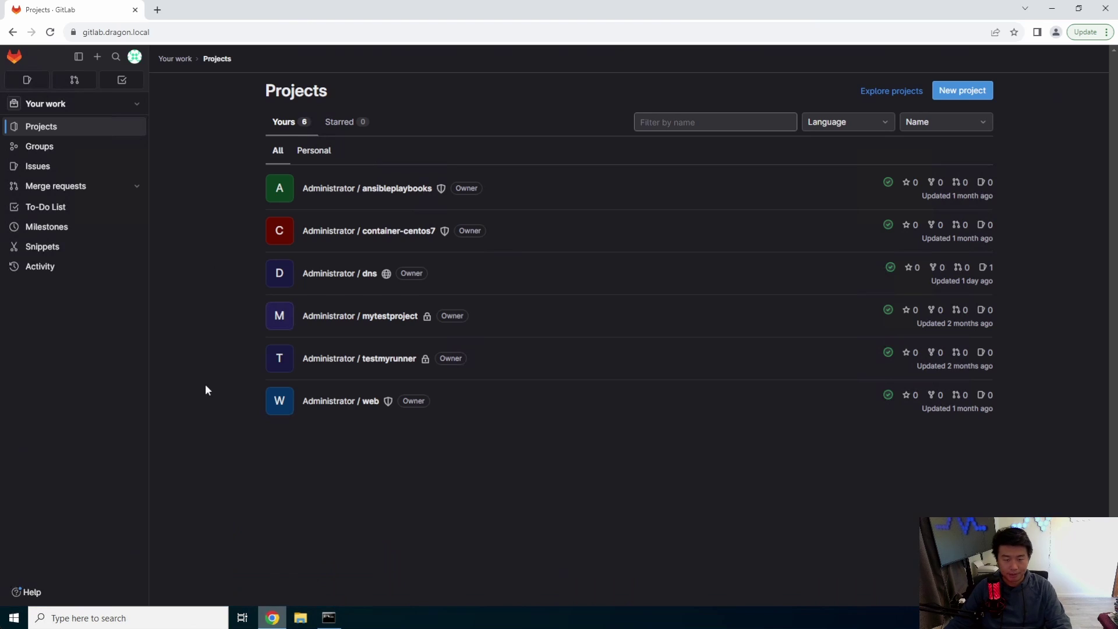
pyautogui.click(330, 276)
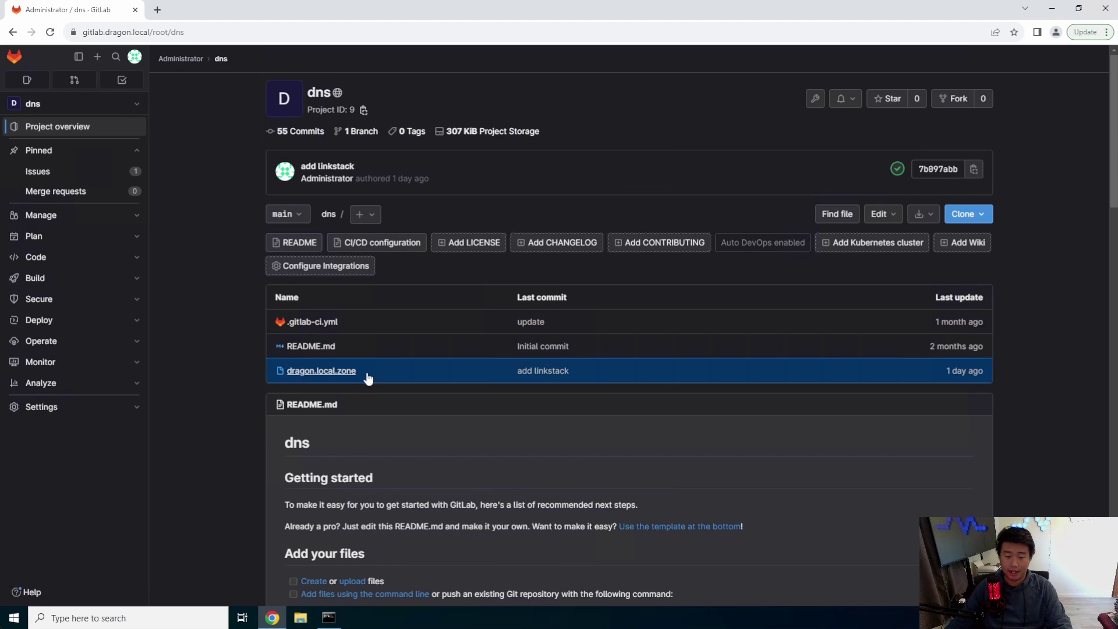
pyautogui.click(880, 214)
pyautogui.click(926, 247)
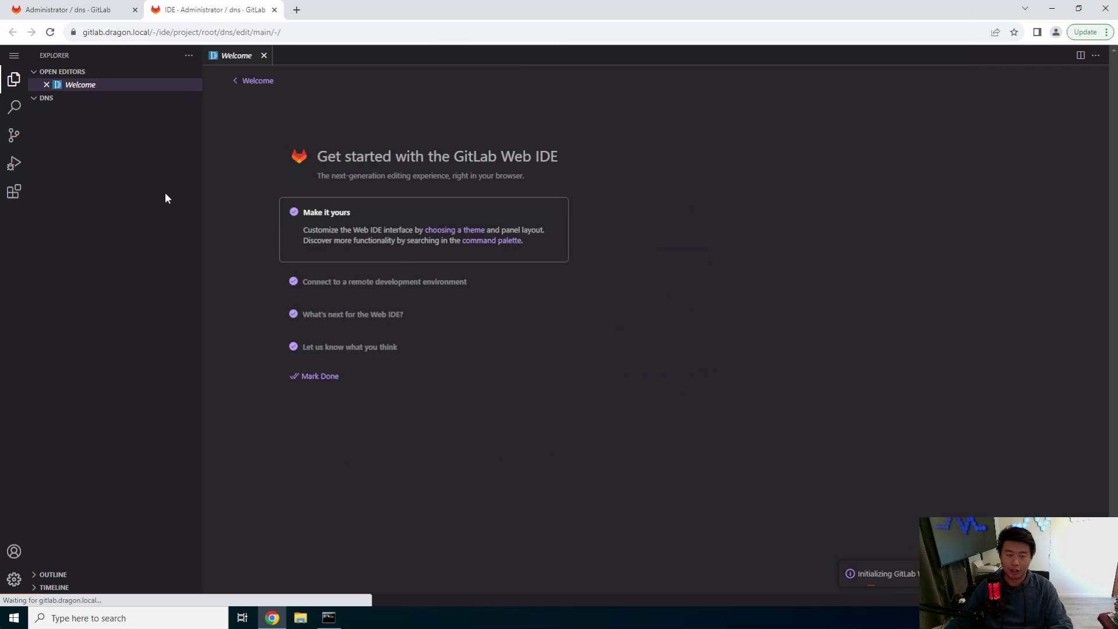
pyautogui.click(88, 123)
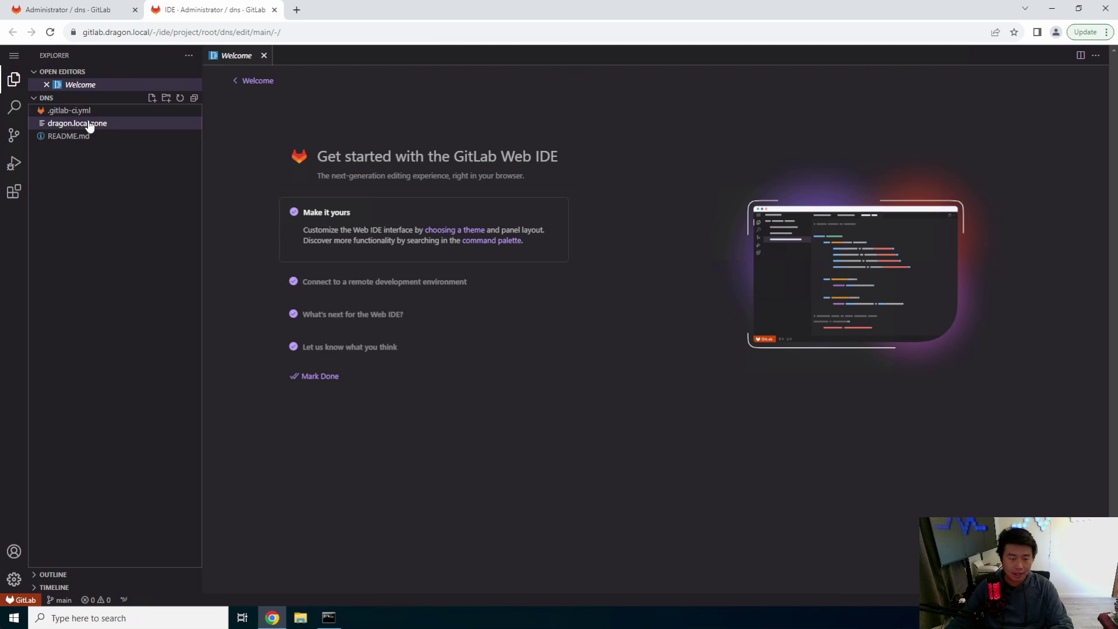
# Step: Append a zone record 'watchyourlan IN A 172.16.1.57' at the end of the file
pyautogui.doubleClick(285, 107)
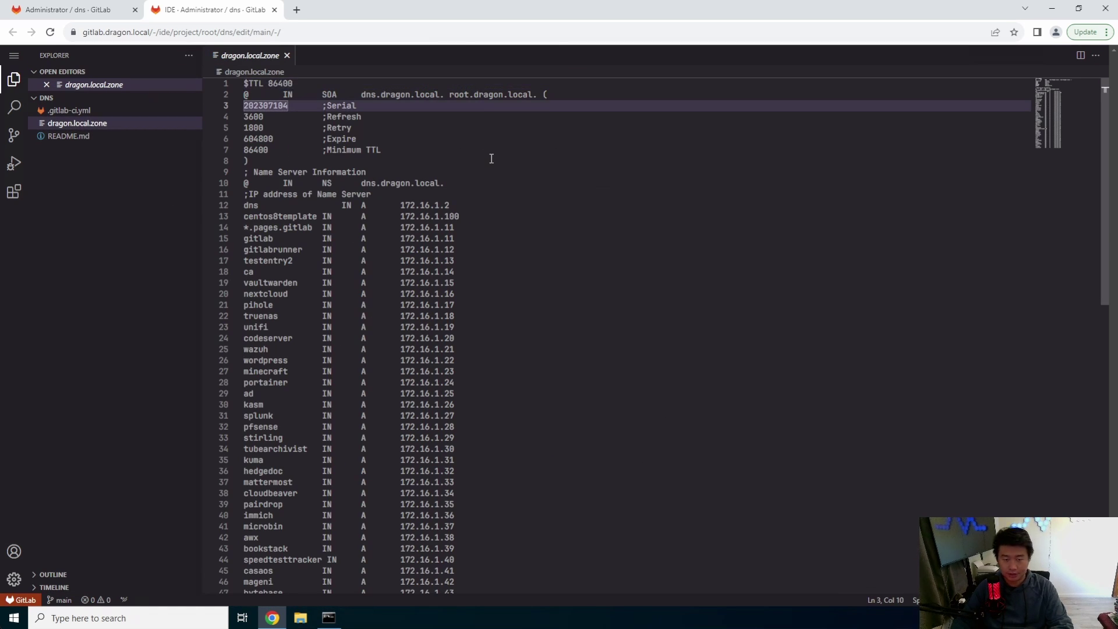
pyautogui.scroll(-5, 546, 576)
pyautogui.click(546, 576)
pyautogui.press('Return')
pyautogui.write('watc')
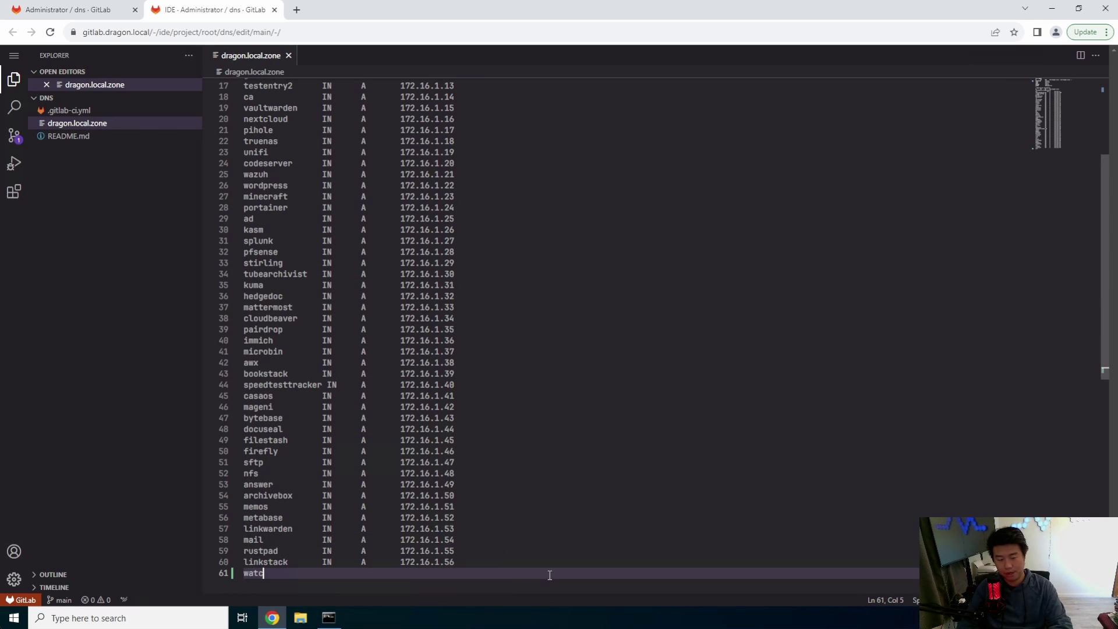
pyautogui.write('hyourlan    IN      ')
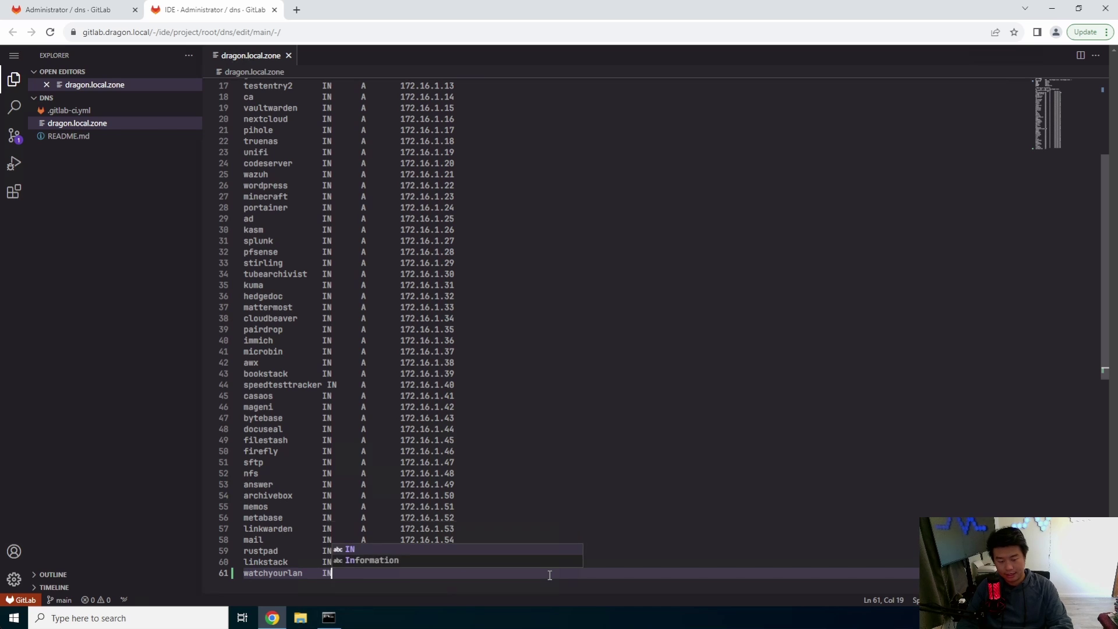
pyautogui.write('ad')
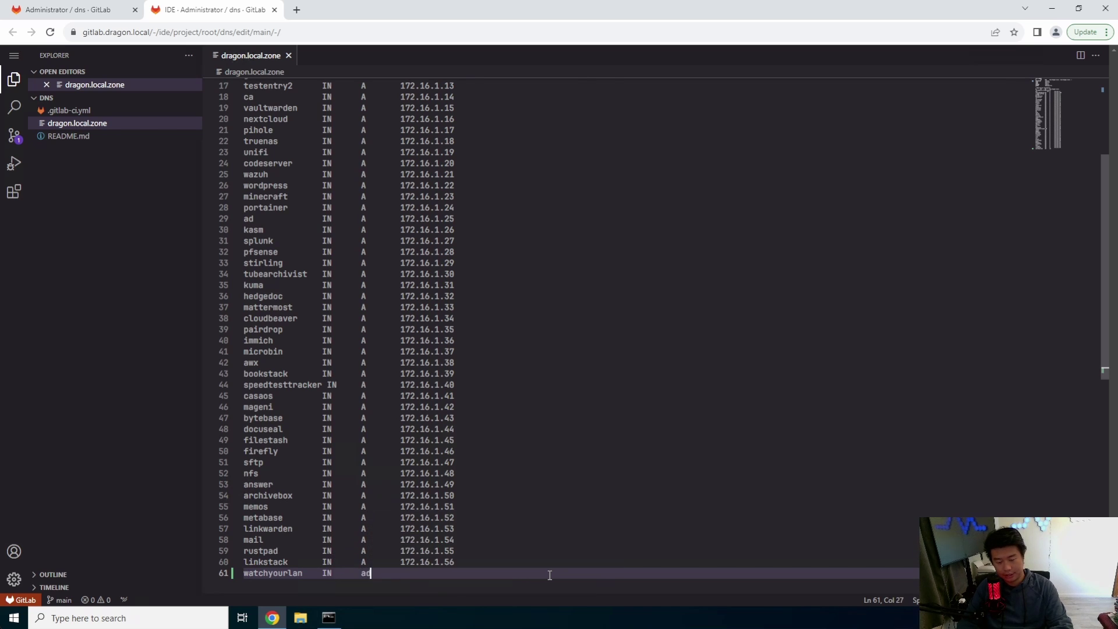
pyautogui.press('BackSpace')
pyautogui.write('A       172.16.1.57')
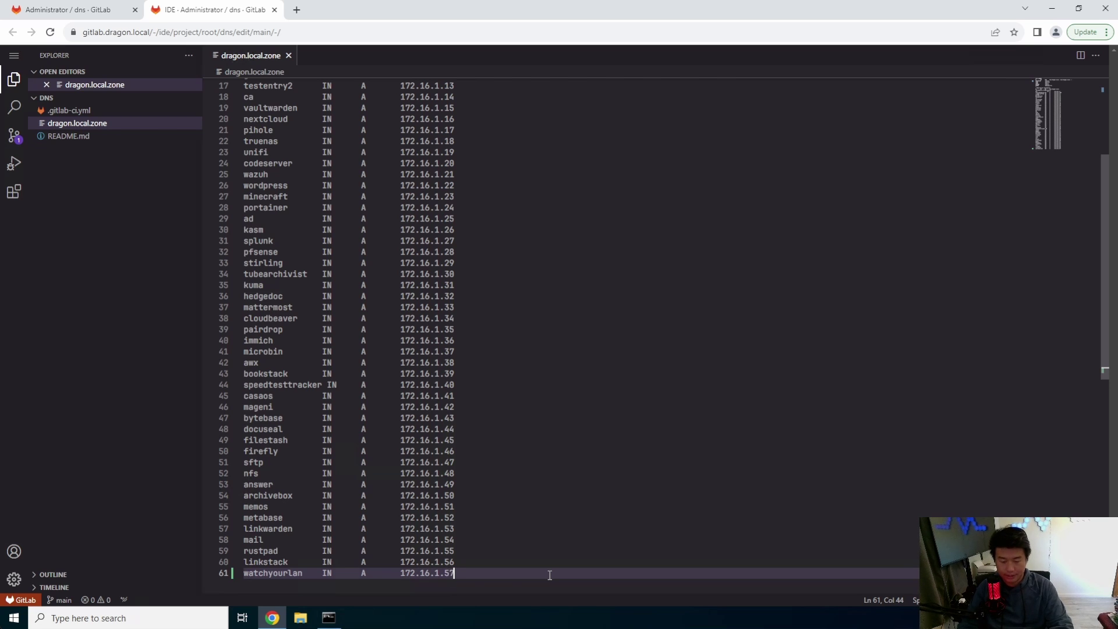
# Step: Commit the change to main with message 'add watchyourlan' and close the Web IDE
pyautogui.click(14, 139)
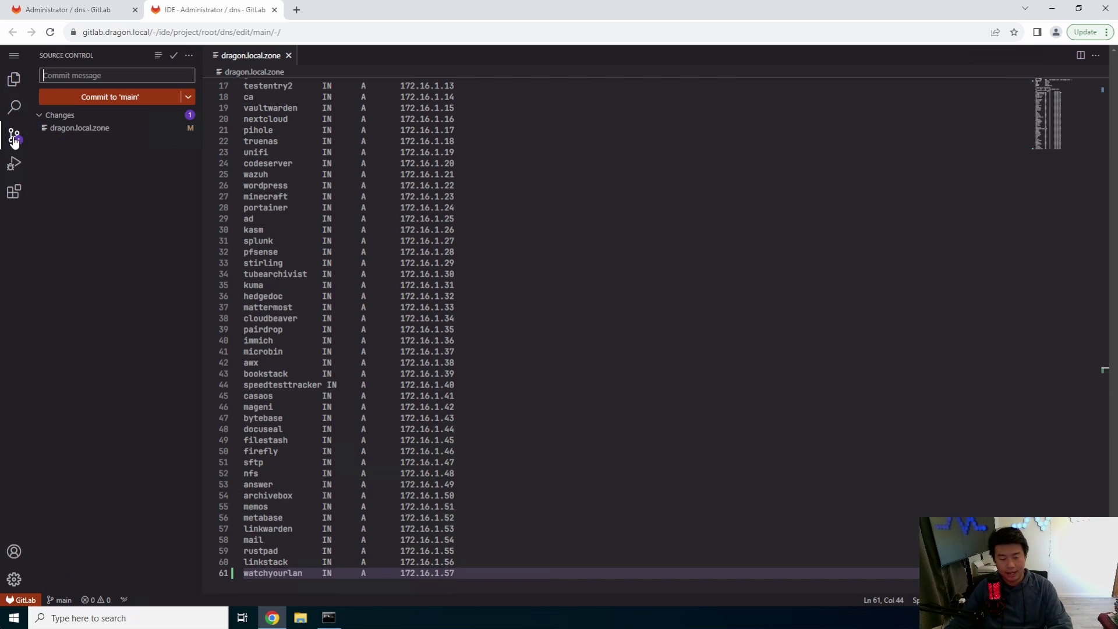
pyautogui.click(123, 78)
pyautogui.write('add watch')
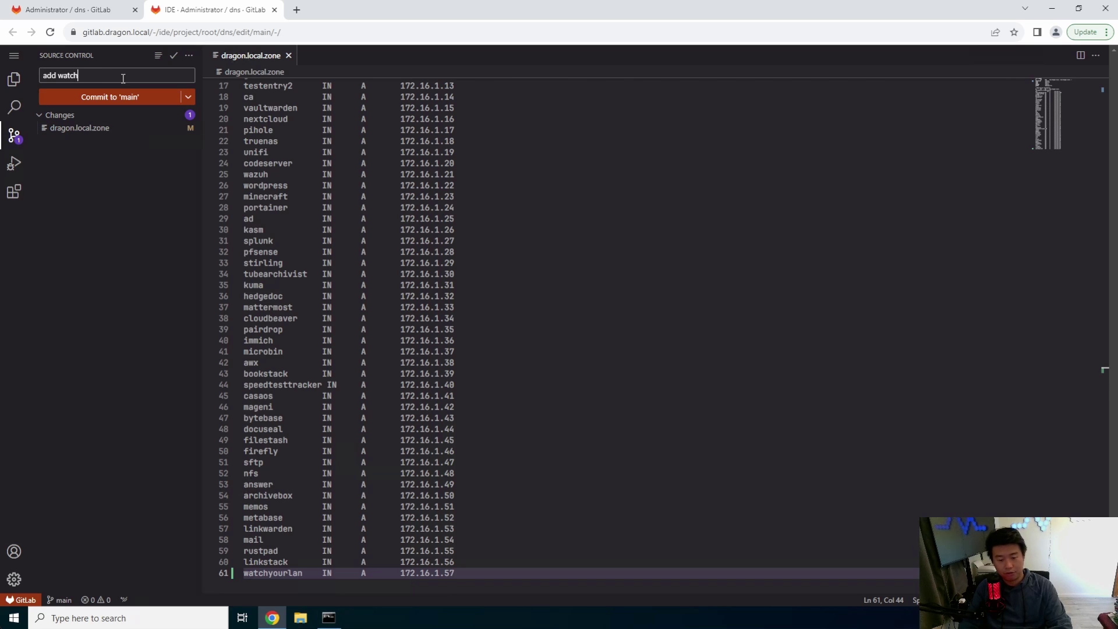
pyautogui.write('yourlan')
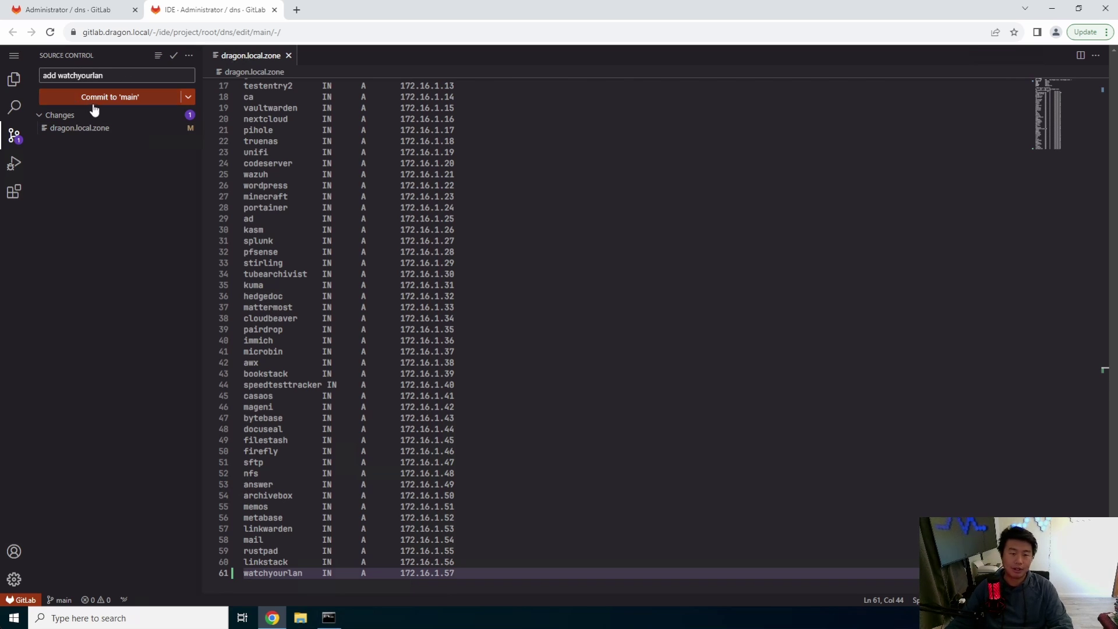
pyautogui.click(93, 100)
pyautogui.click(736, 164)
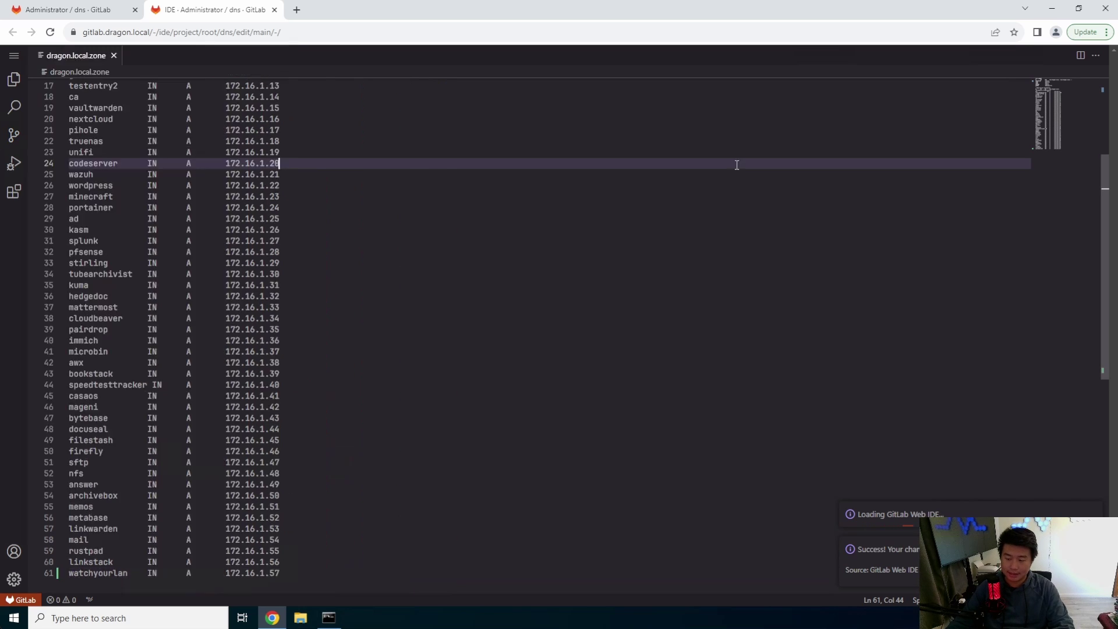
pyautogui.click(274, 10)
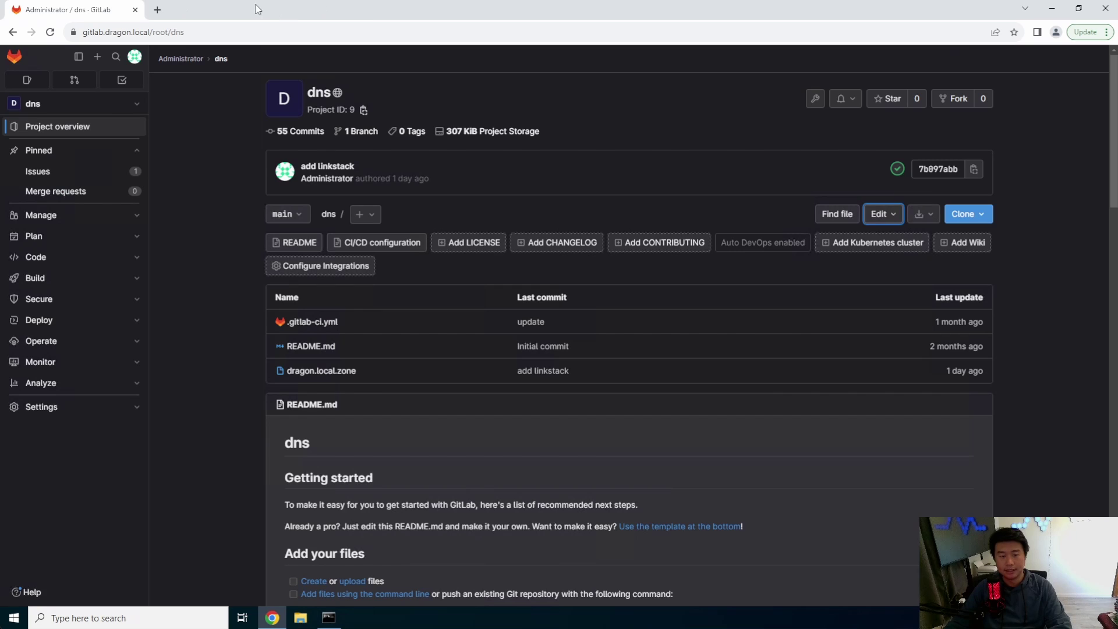
pyautogui.hotkey('ctrl', 't')
# Step: Search Google for 'watchyourlan github' and open the aceberg/WatchYourLAN repository
pyautogui.write('watchl')
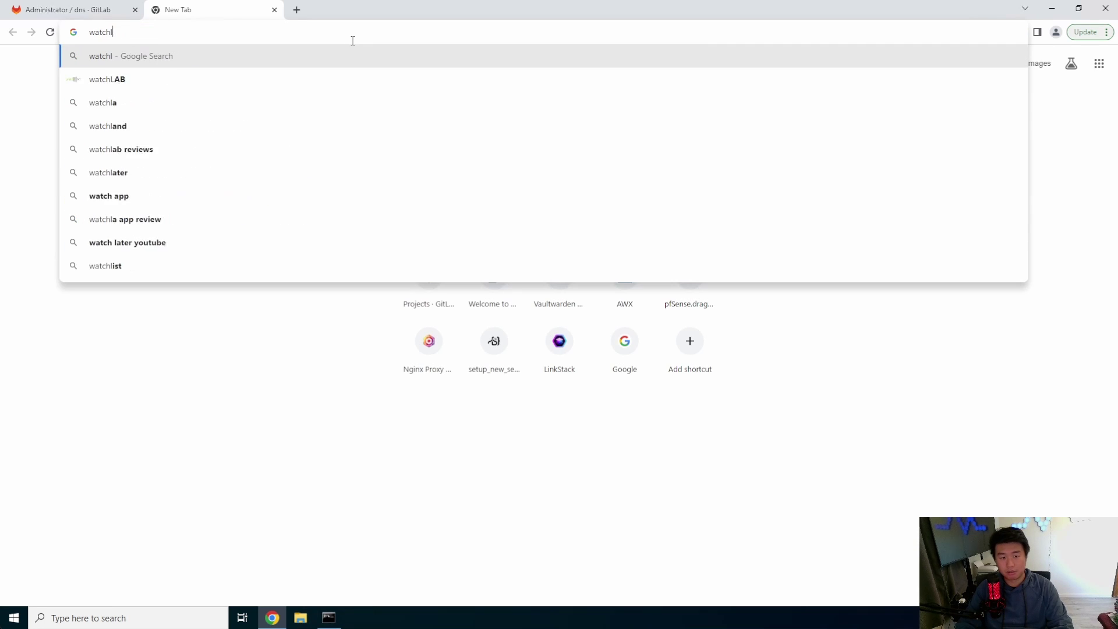
pyautogui.press('BackSpace')
pyautogui.write('yourla')
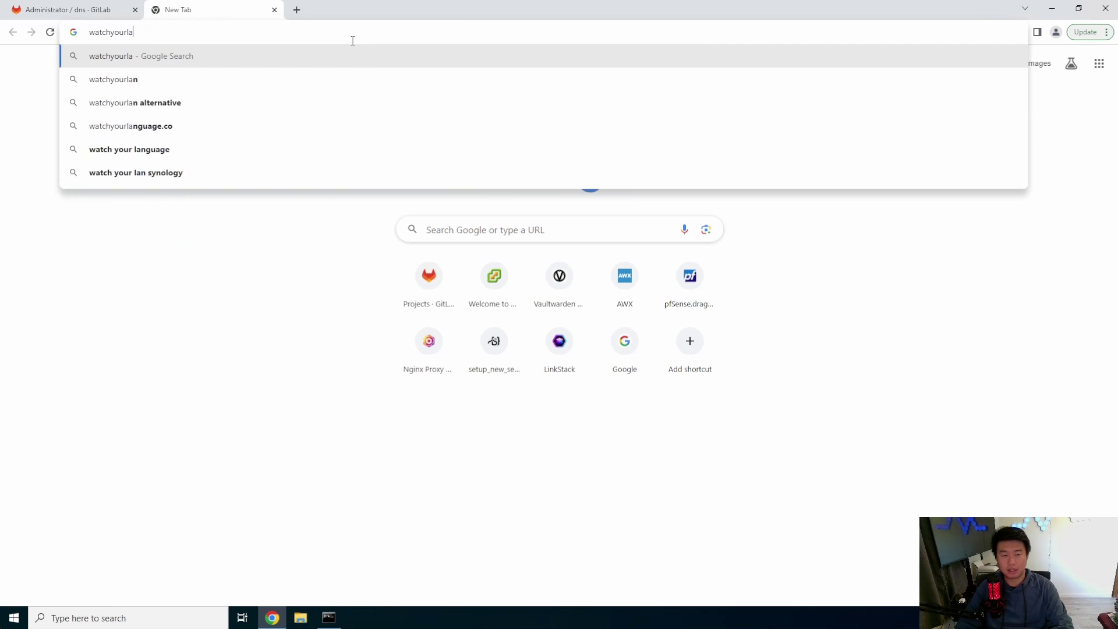
pyautogui.write('n github')
pyautogui.press('Return')
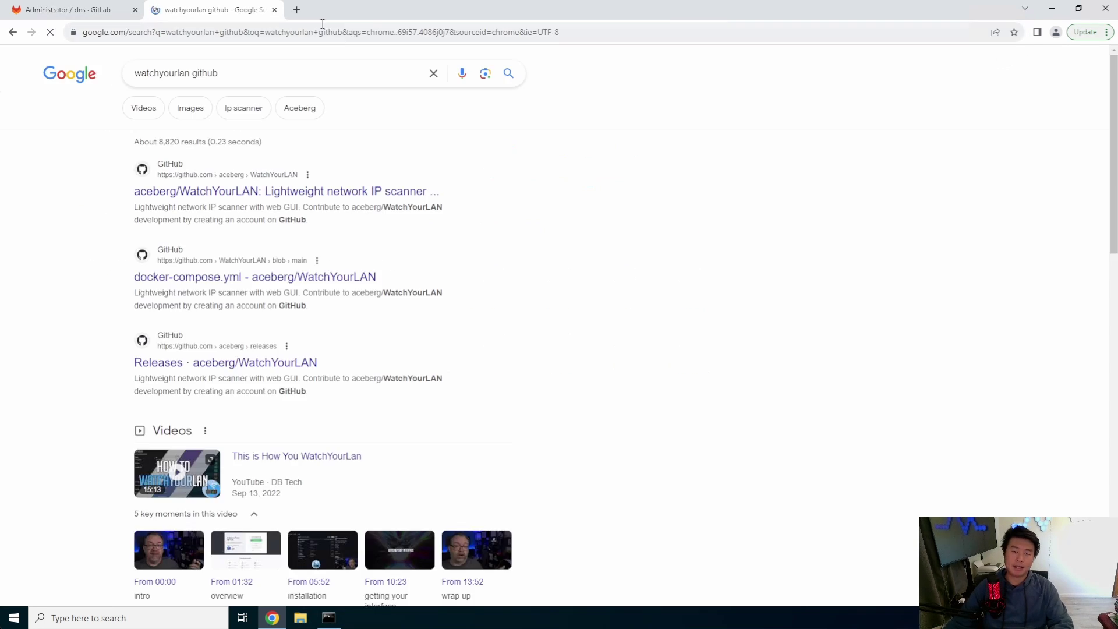
pyautogui.click(326, 188)
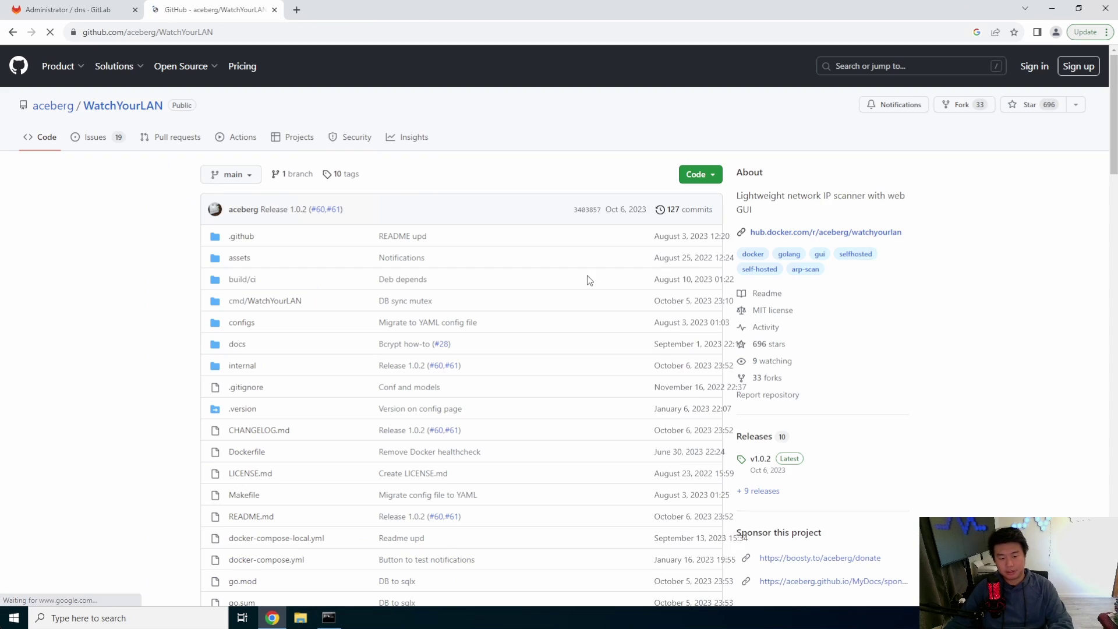
# Step: Copy the README's Quick start docker run command
pyautogui.scroll(-5, 581, 271)
pyautogui.scroll(-4, 576, 274)
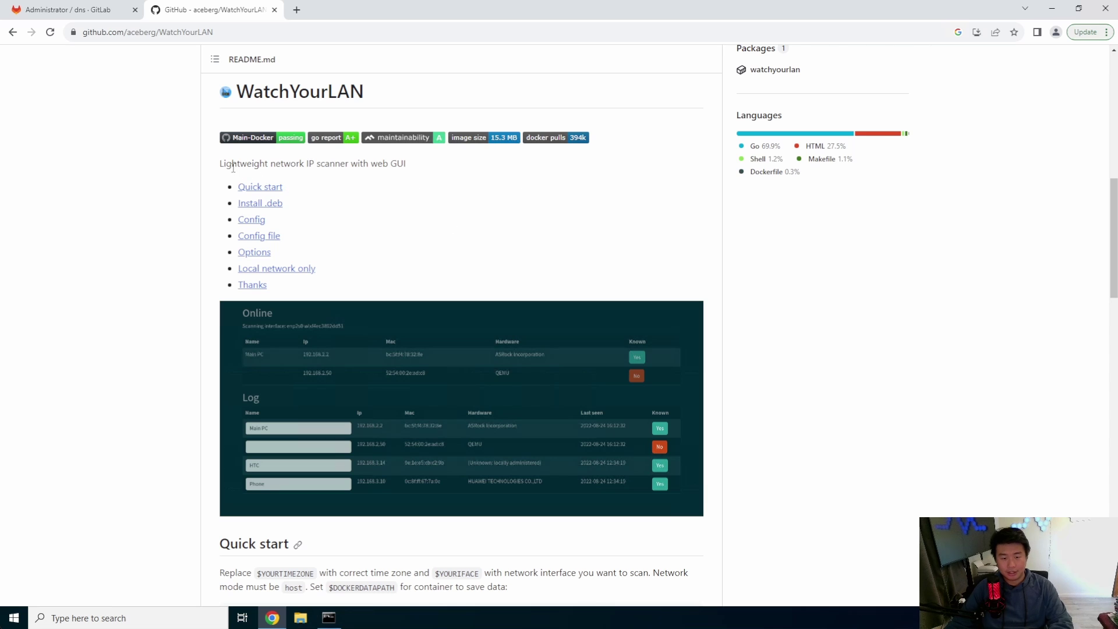
pyautogui.moveTo(224, 166); pyautogui.dragTo(284, 166)
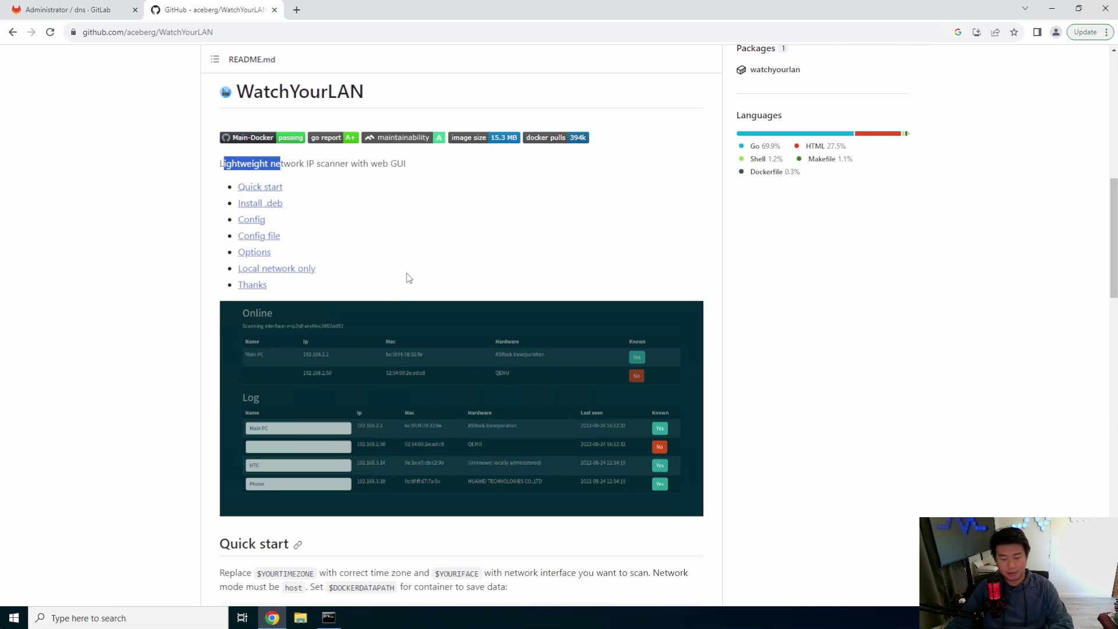
pyautogui.scroll(-3, 404, 287)
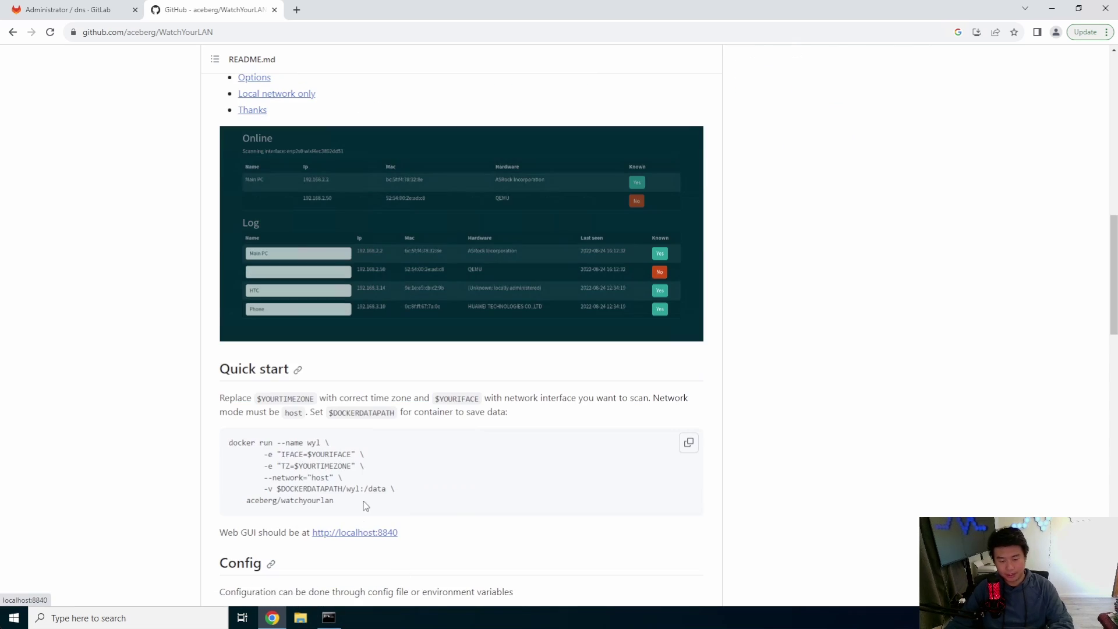
pyautogui.moveTo(367, 505); pyautogui.dragTo(229, 442)
pyautogui.rightClick(249, 448)
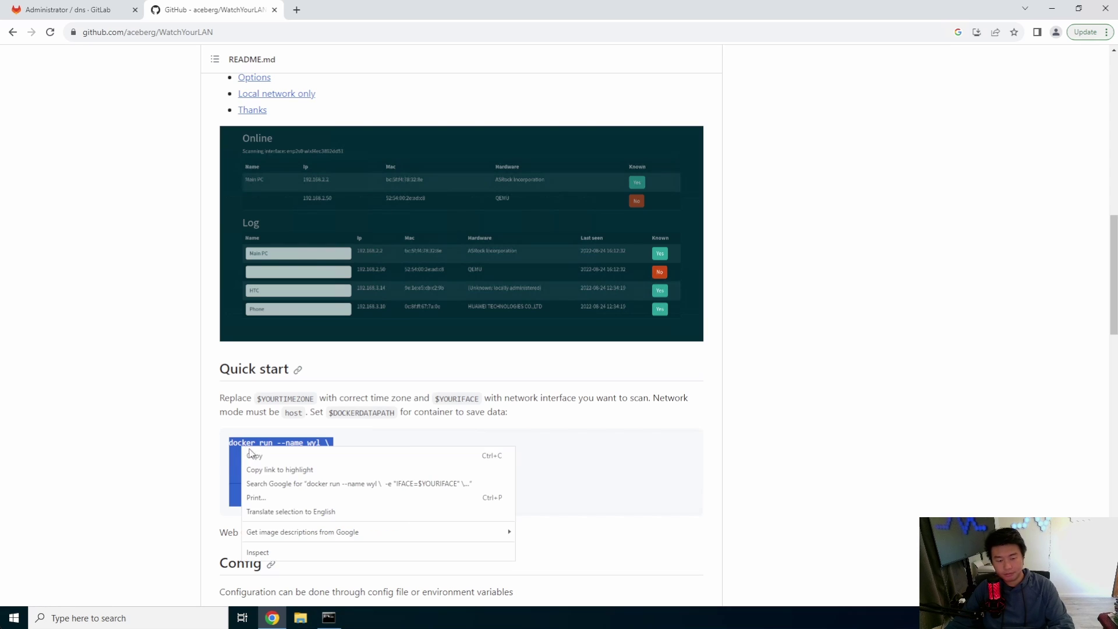
pyautogui.click(254, 455)
pyautogui.scroll(-5, 434, 481)
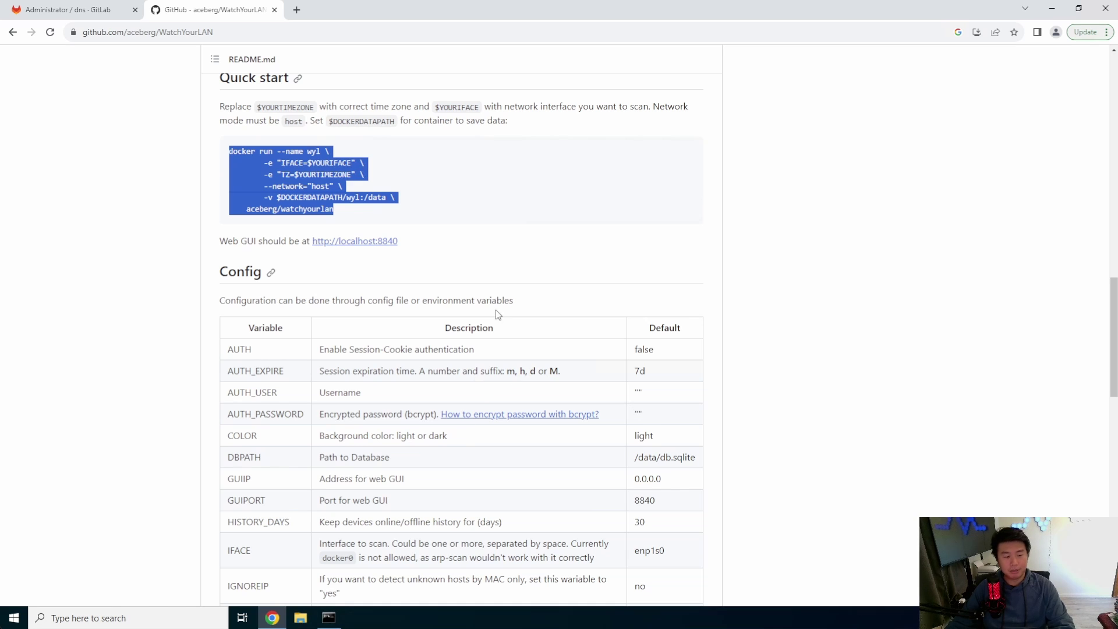
pyautogui.click(328, 618)
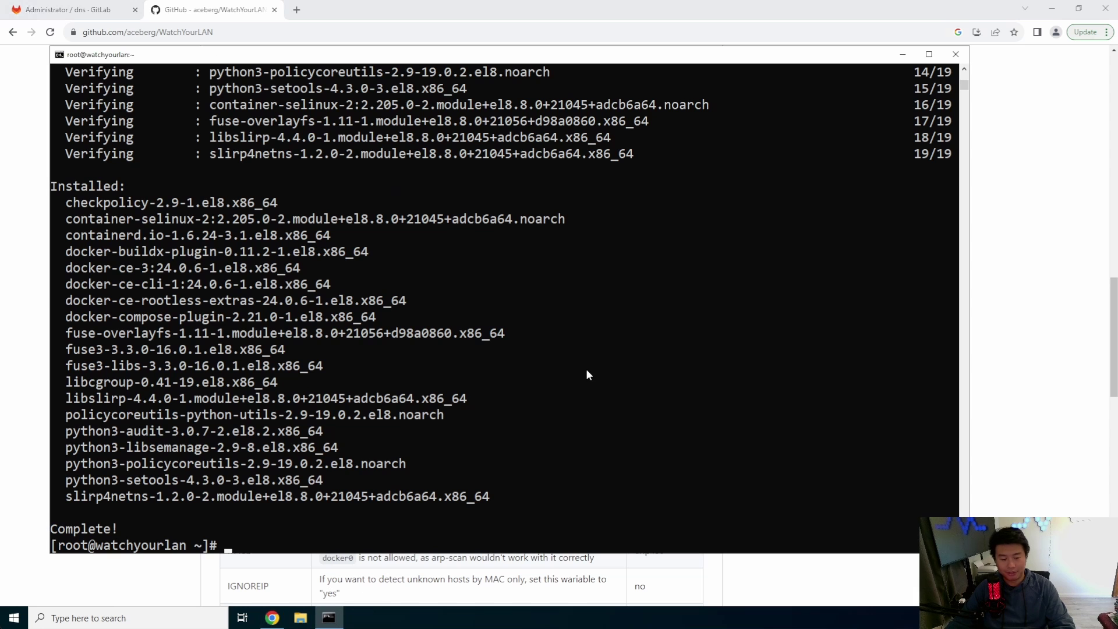
# Step: Enable and start Docker with systemctl, then type vi start_watchyourlan.sh
pyautogui.hotkey('ctrl', 'l')
pyautogui.write('s')
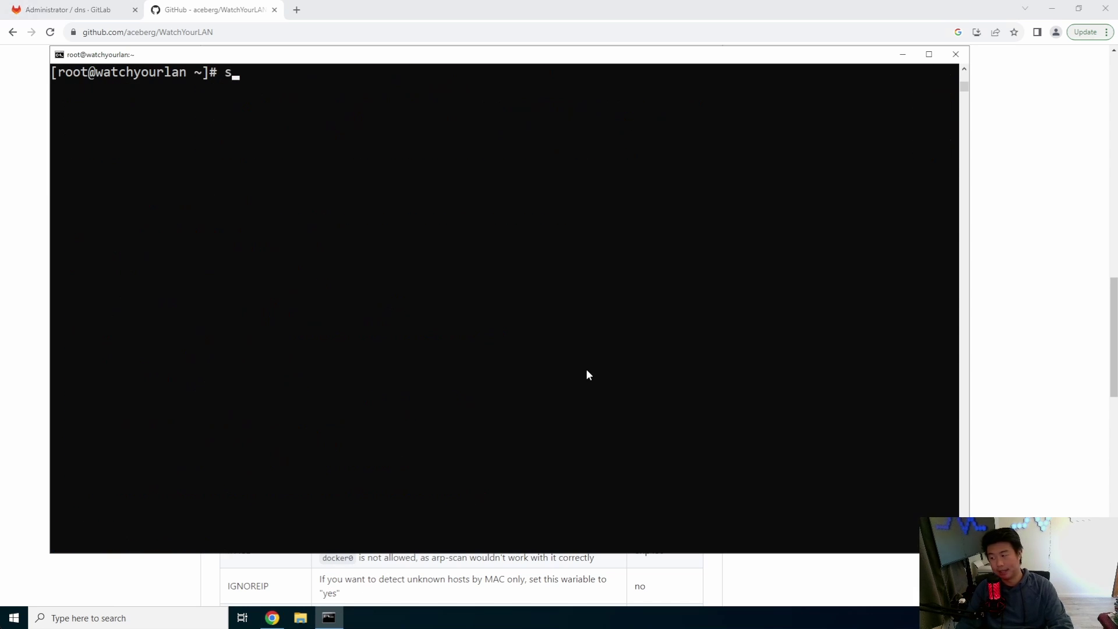
pyautogui.write('ystemctl enable ')
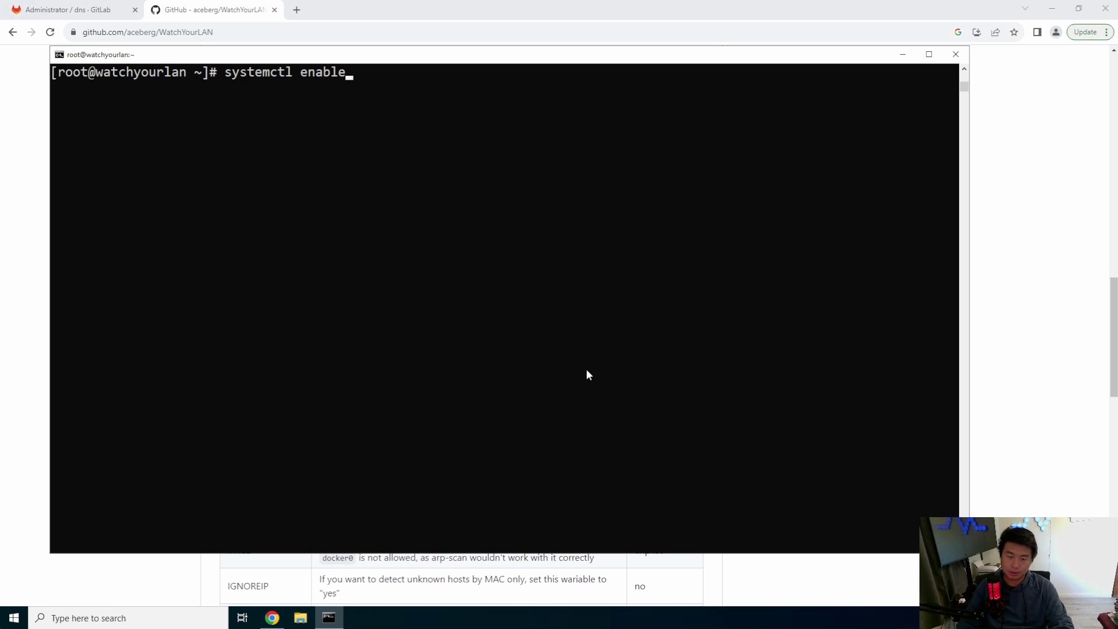
pyautogui.write('docker')
pyautogui.press('Return')
pyautogui.write('system')
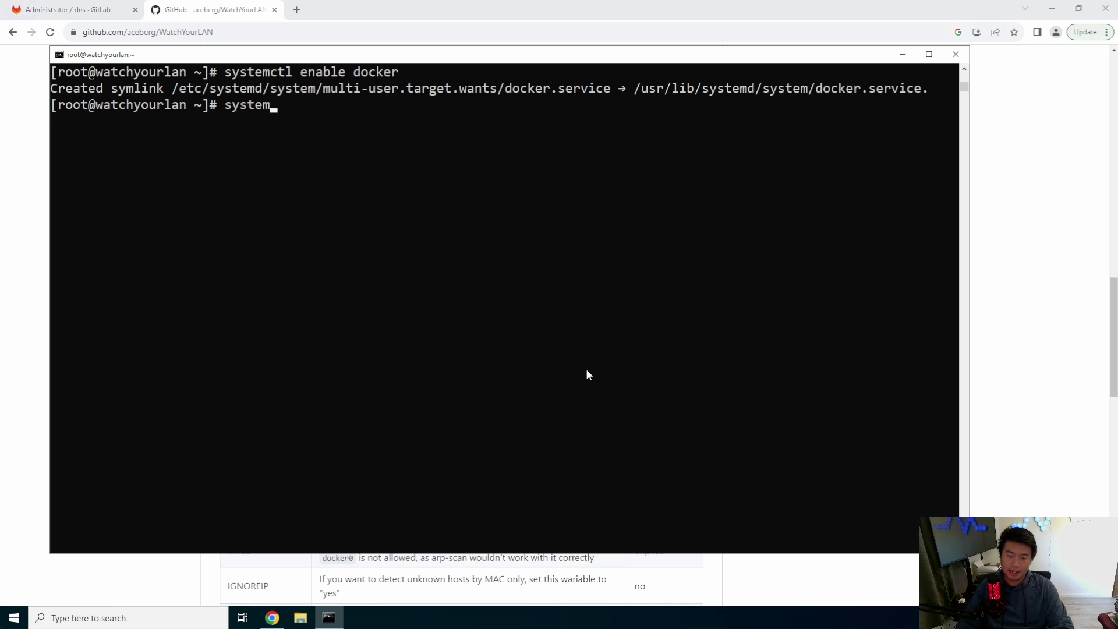
pyautogui.write('ctl start docker')
pyautogui.press('Return')
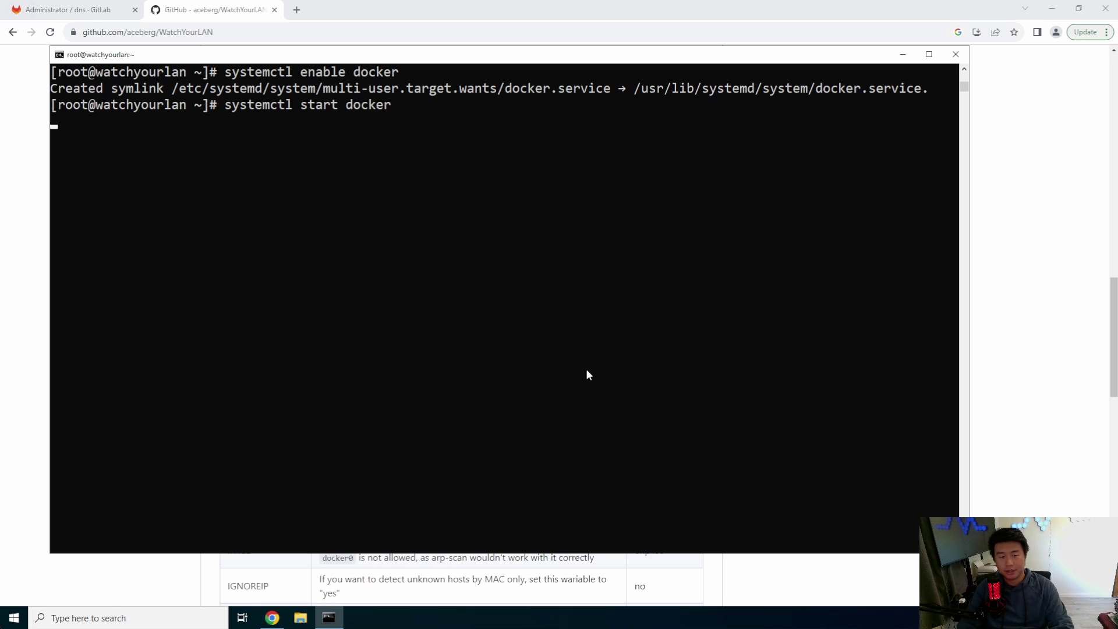
pyautogui.hotkey('ctrl', 'l')
pyautogui.write('vi ')
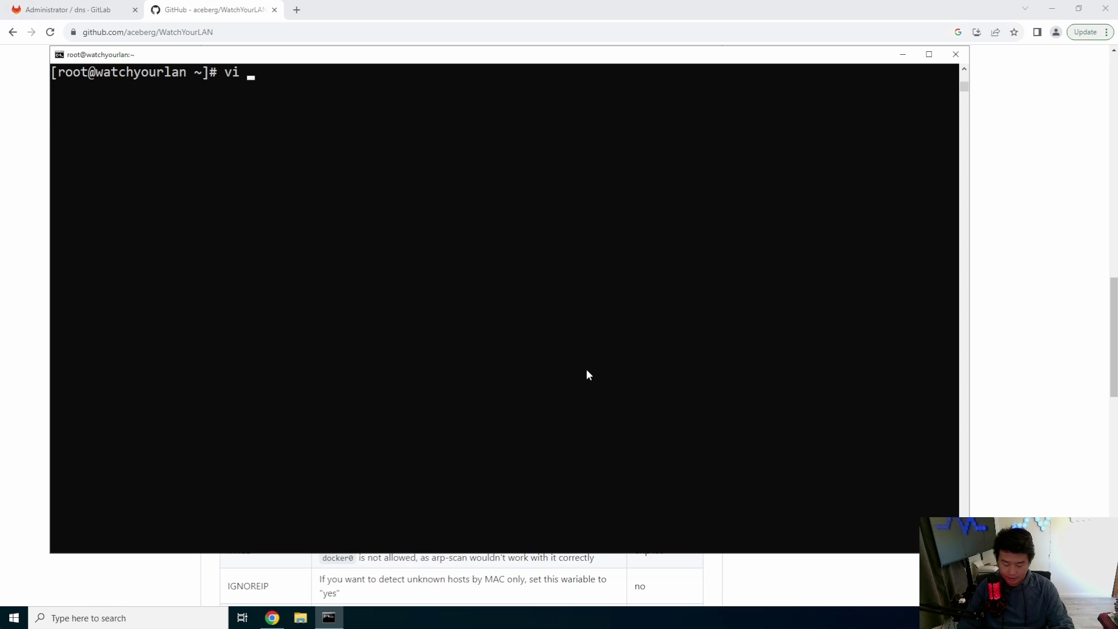
pyautogui.write('start_wat')
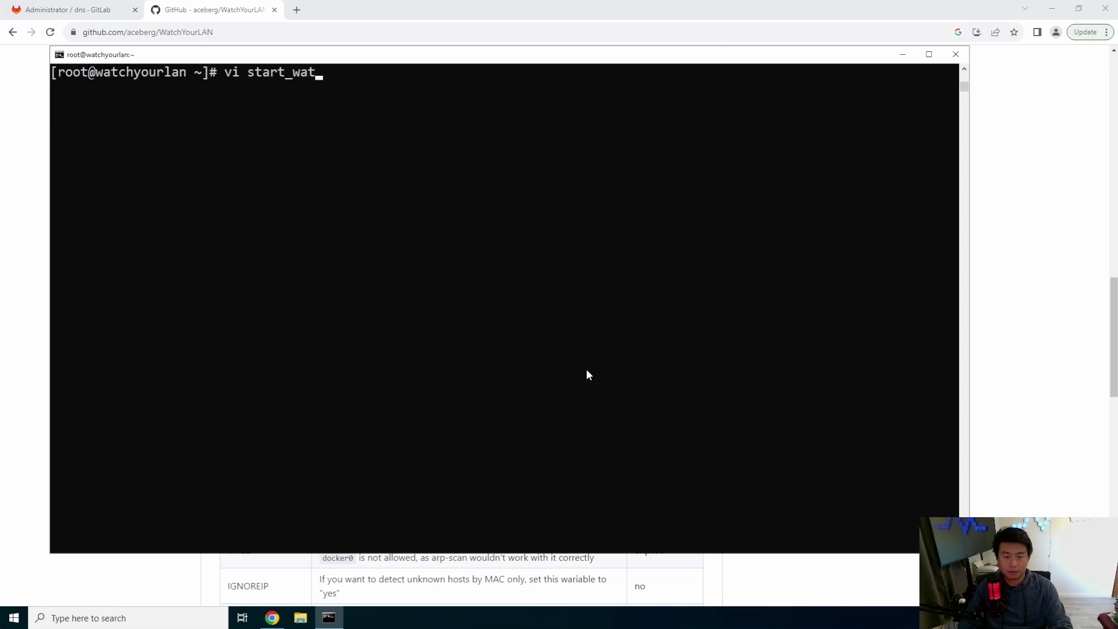
pyautogui.write('chyourlan.sh')
# Step: Create start_watchyourlan.sh with a #!/bin/bash shebang and the pasted docker run command plus -d
pyautogui.press('Return')
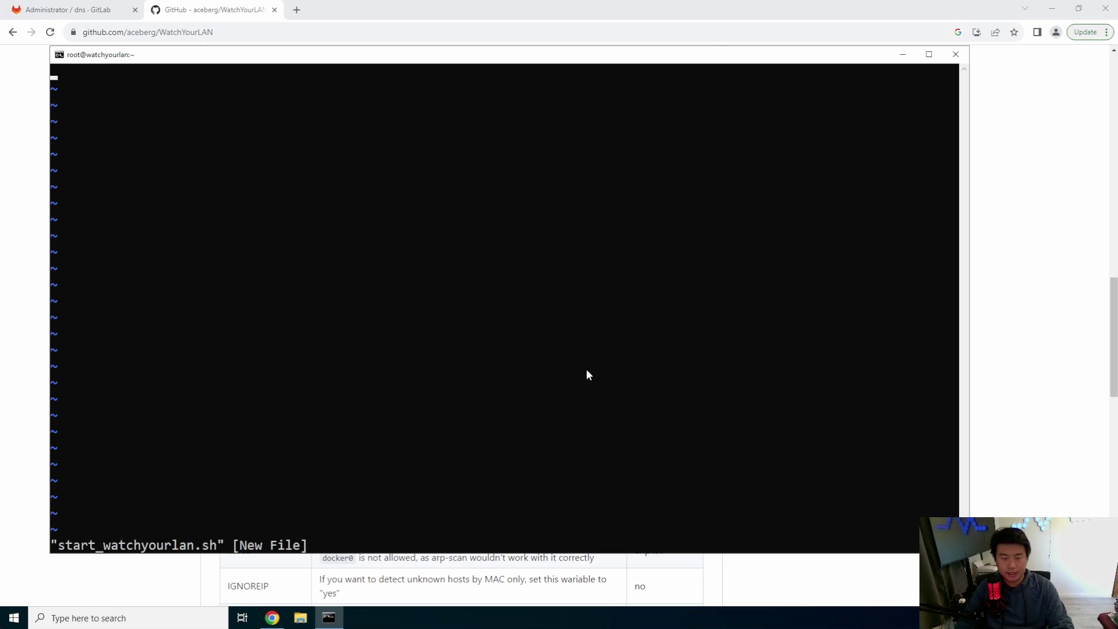
pyautogui.write('i#!/b')
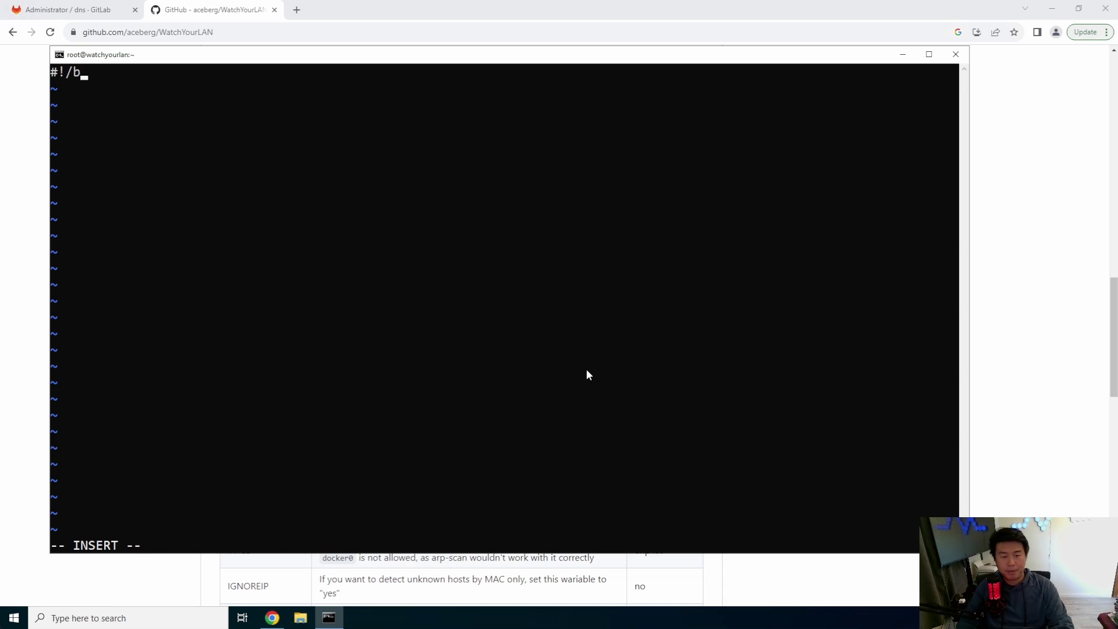
pyautogui.write('in/bash')
pyautogui.press('Return')
pyautogui.press('Return')
pyautogui.hotkey('ctrl', 'v')
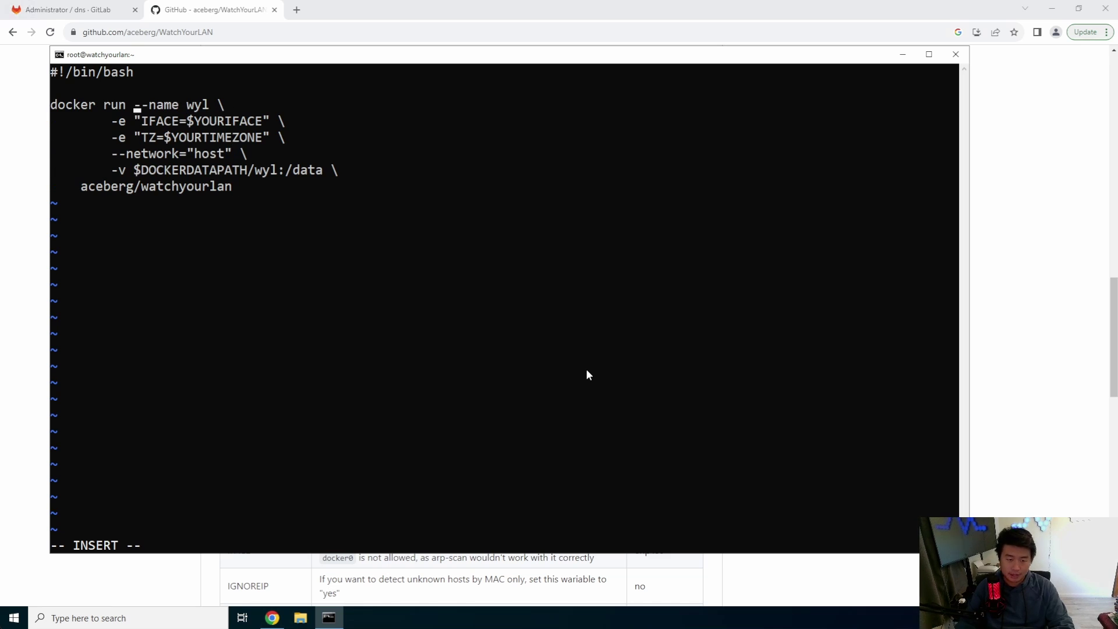
pyautogui.write('-d')
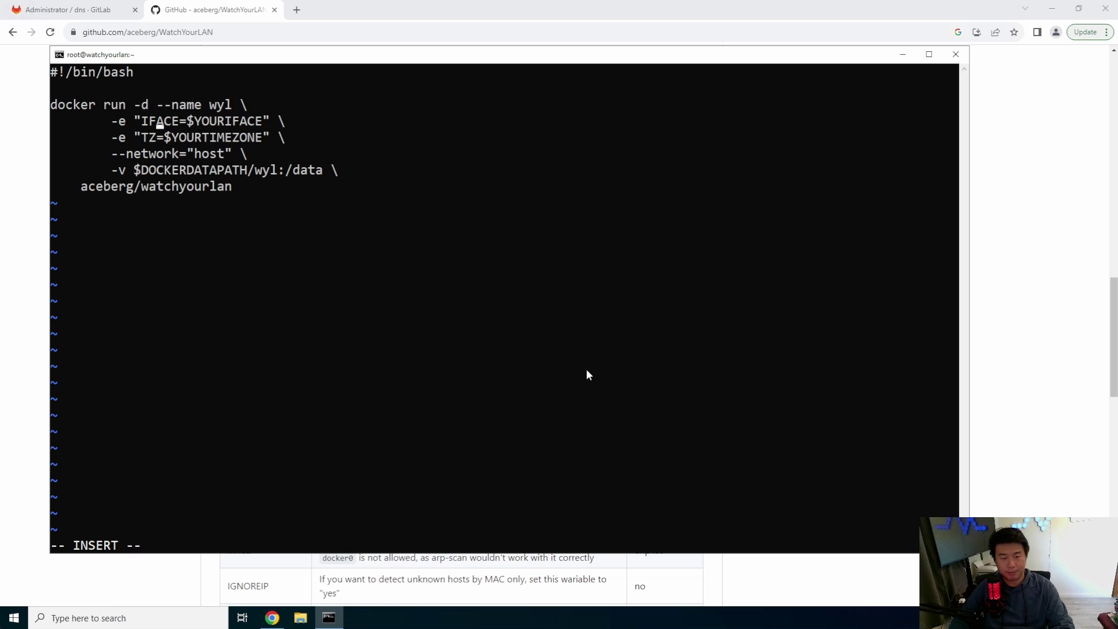
# Step: Replace the placeholders with interface ens192, timezone America/Chicago and data path '.'
pyautogui.press('Delete')
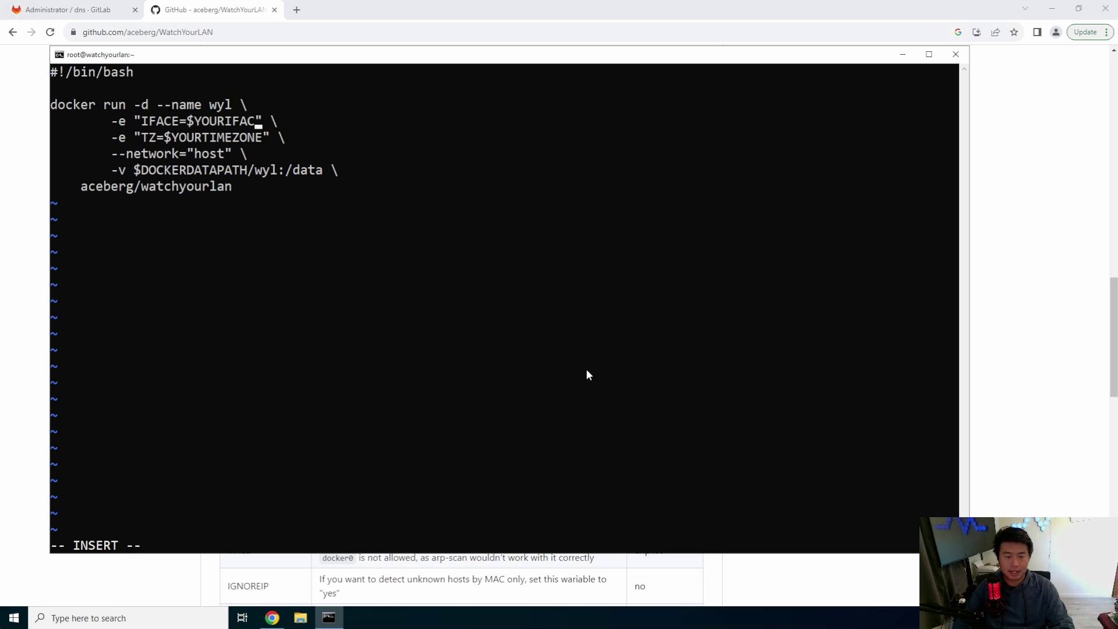
pyautogui.press('BackSpace')
pyautogui.press('BackSpace')
pyautogui.press('BackSpace')
pyautogui.press('BackSpace')
pyautogui.press('BackSpace')
pyautogui.press('BackSpace')
pyautogui.press('BackSpace')
pyautogui.press('BackSpace')
pyautogui.press('BackSpace')
pyautogui.write('ens192')
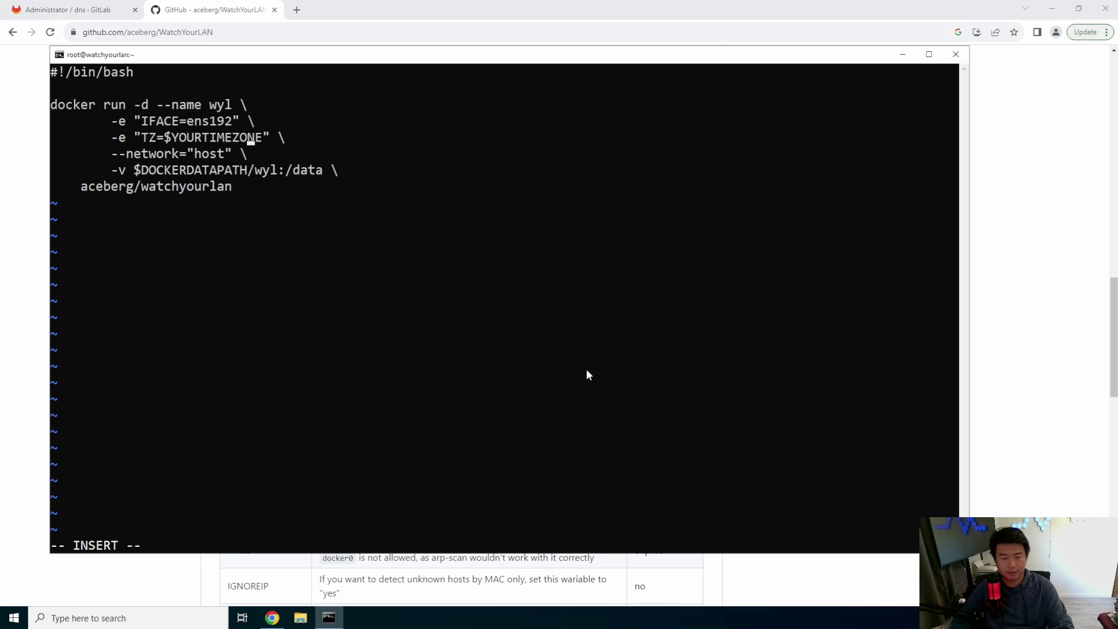
pyautogui.press('BackSpace')
pyautogui.press('BackSpace')
pyautogui.press('BackSpace')
pyautogui.press('BackSpace')
pyautogui.press('BackSpace')
pyautogui.press('BackSpace')
pyautogui.press('BackSpace')
pyautogui.press('BackSpace')
pyautogui.press('BackSpace')
pyautogui.press('BackSpace')
pyautogui.press('BackSpace')
pyautogui.press('BackSpace')
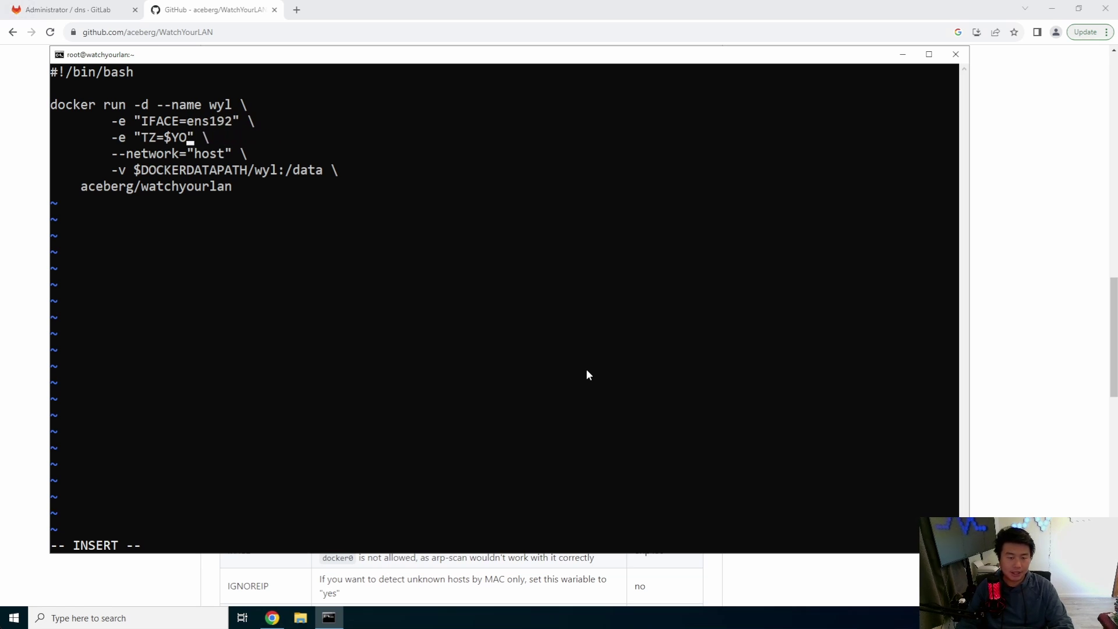
pyautogui.press('BackSpace')
pyautogui.write('America/C')
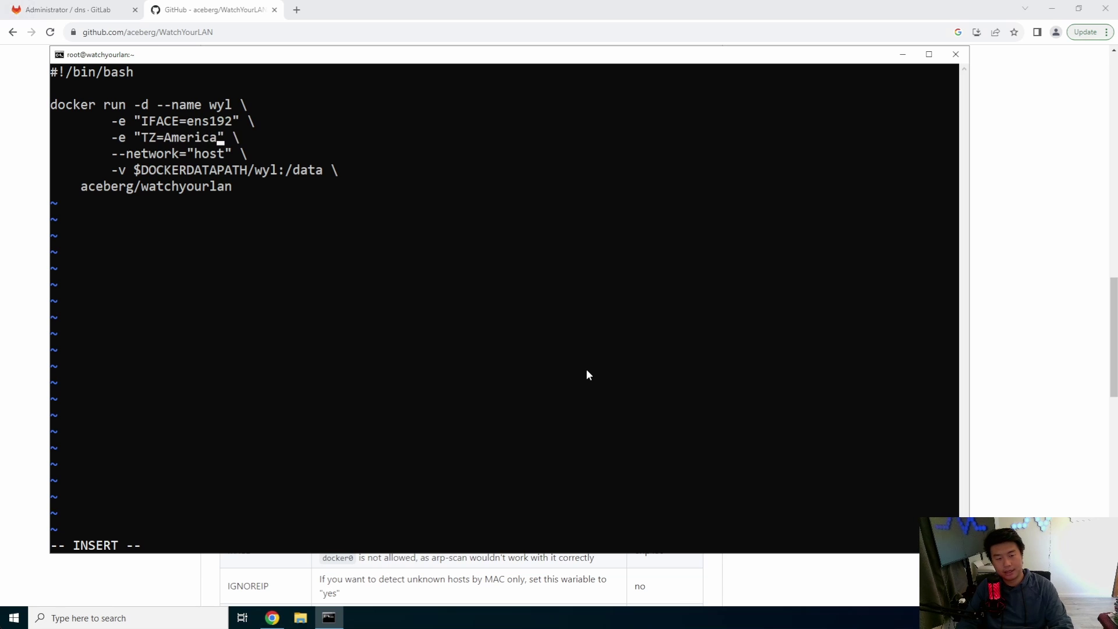
pyautogui.write('hicago')
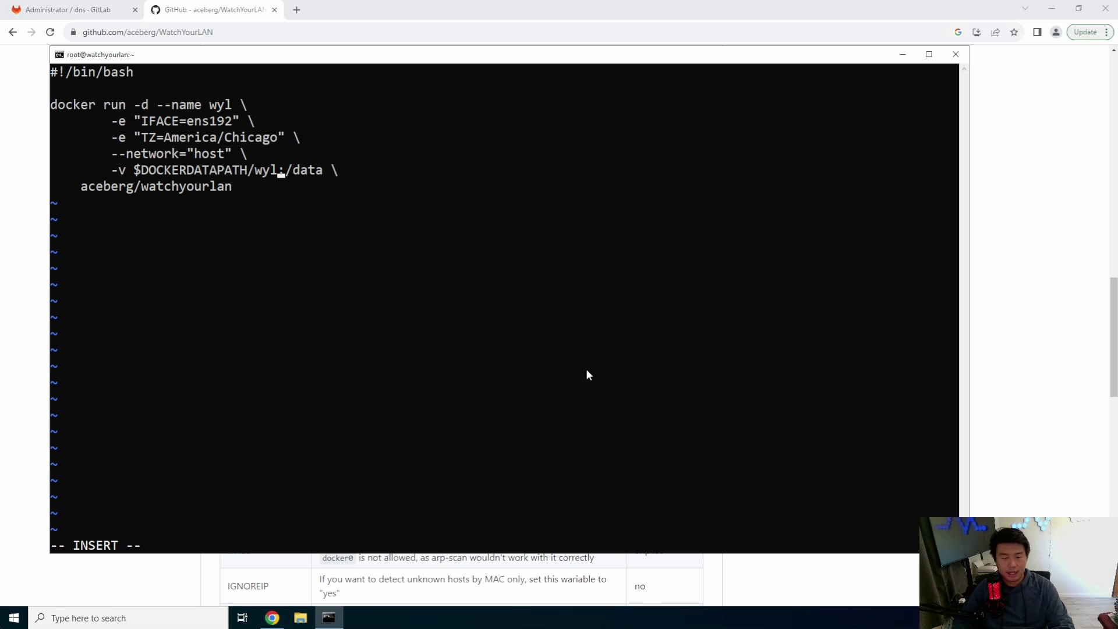
pyautogui.press('BackSpace')
pyautogui.press('BackSpace')
pyautogui.press('BackSpace')
pyautogui.press('BackSpace')
pyautogui.press('BackSpace')
pyautogui.press('BackSpace')
pyautogui.press('BackSpace')
pyautogui.press('BackSpace')
pyautogui.press('BackSpace')
pyautogui.press('BackSpace')
pyautogui.press('BackSpace')
pyautogui.press('BackSpace')
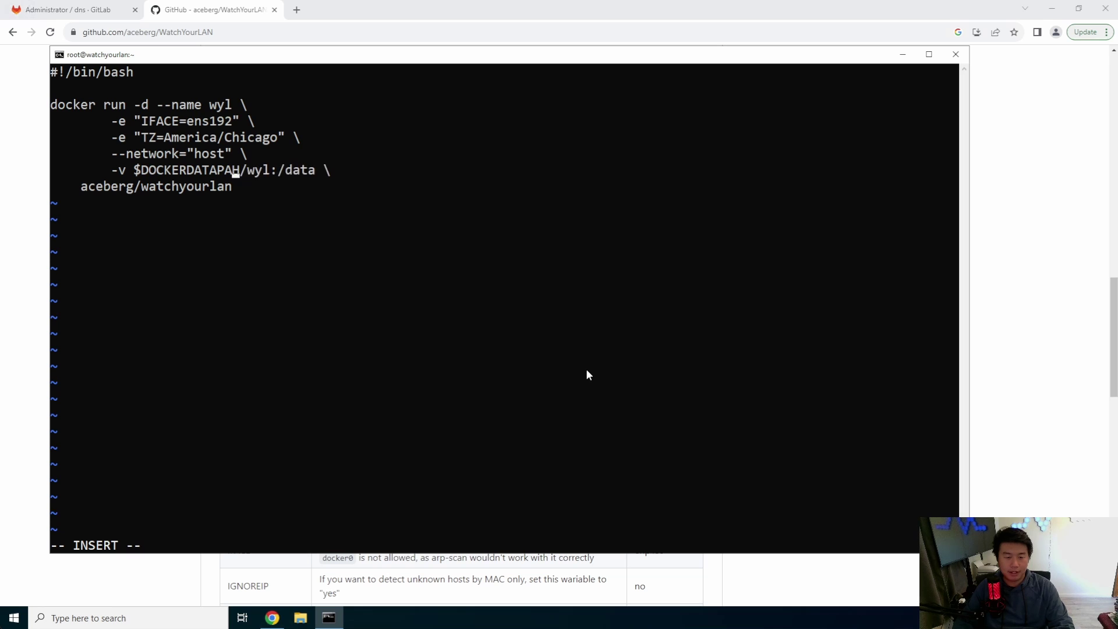
pyautogui.press('Delete')
pyautogui.press('BackSpace')
pyautogui.press('BackSpace')
pyautogui.press('BackSpace')
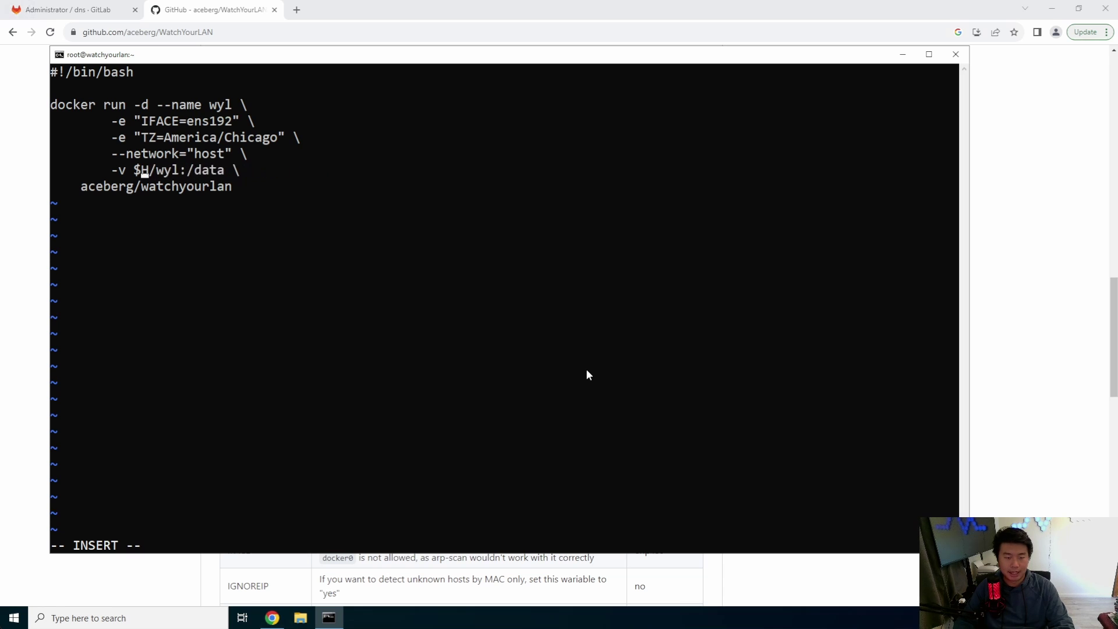
pyautogui.write('.')
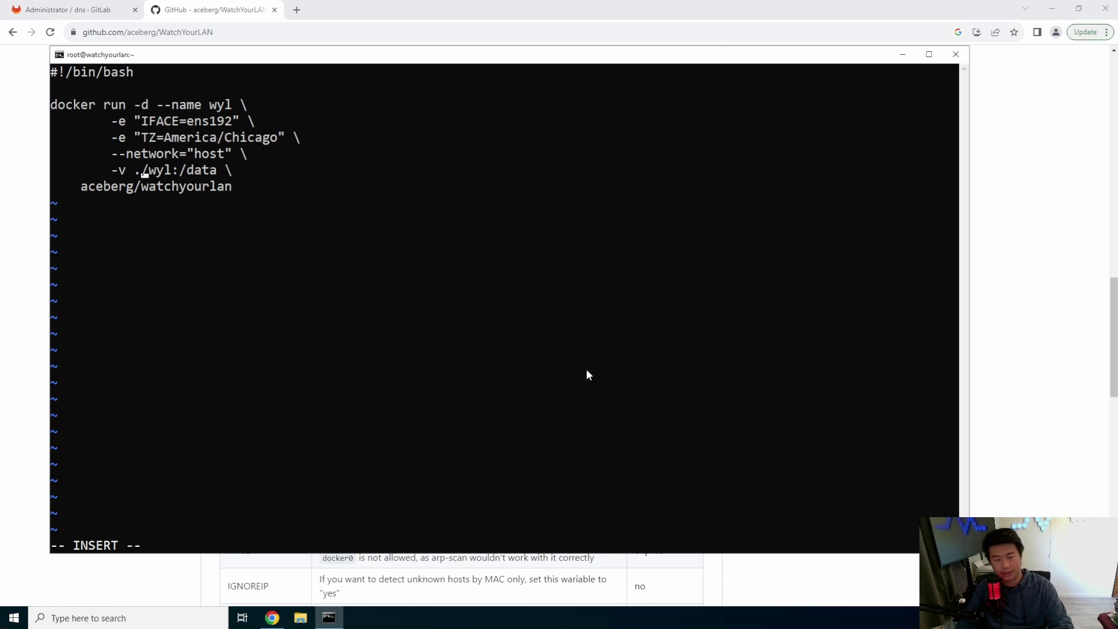
pyautogui.press('Escape')
# Step: Save the script with :wq and run ip addr to list network interfaces
pyautogui.write(':wq')
pyautogui.press('Return')
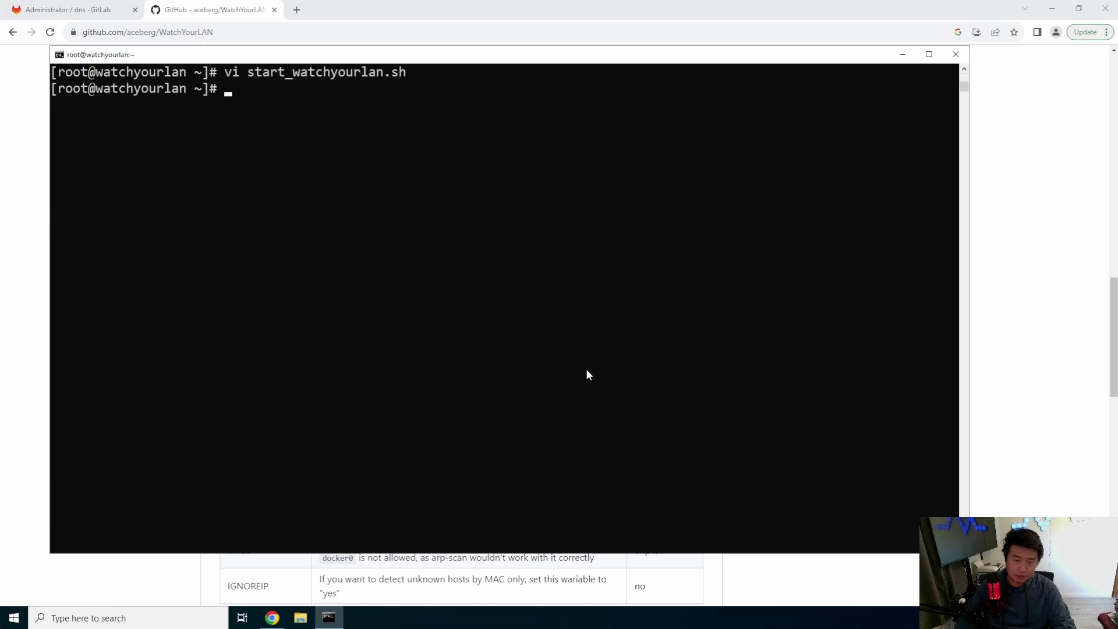
pyautogui.write('ip ')
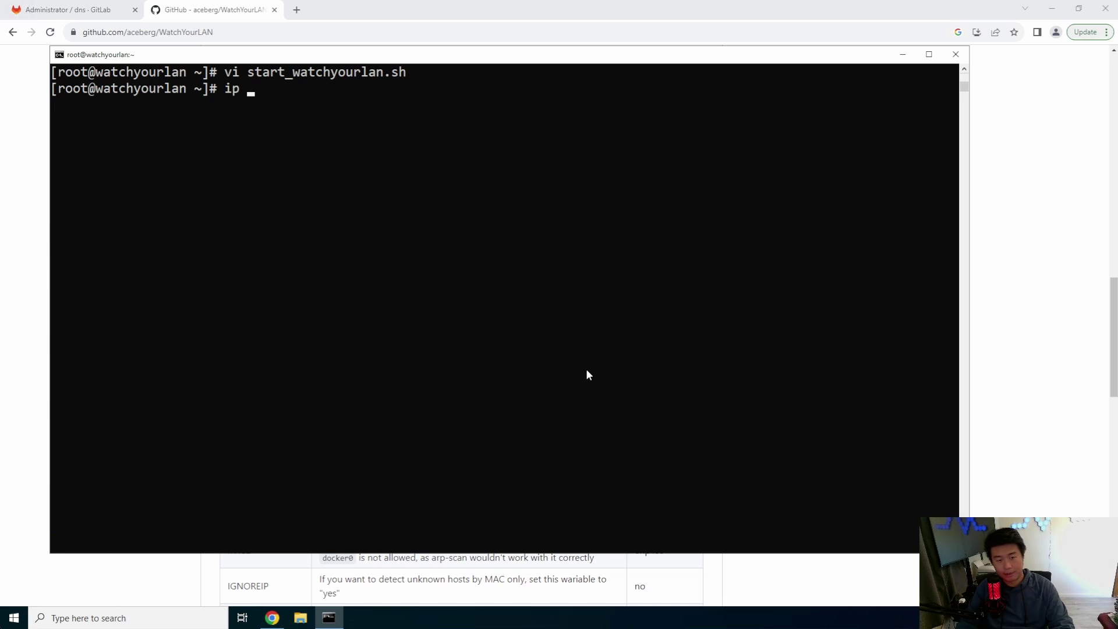
pyautogui.write('addr')
pyautogui.press('Return')
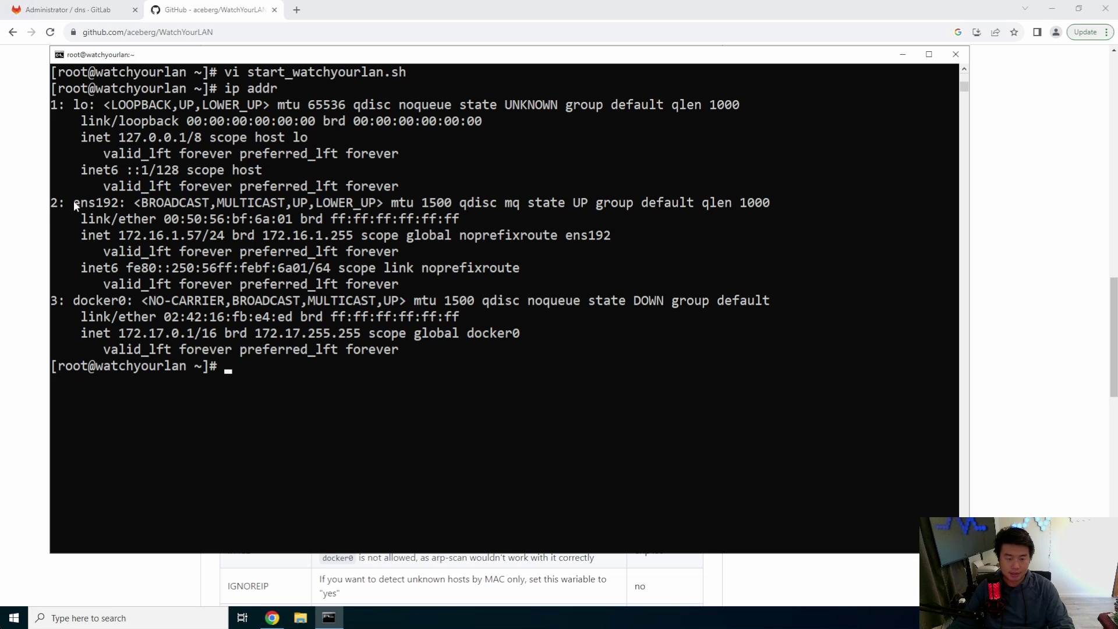
# Step: Highlight ens192 with address 172.16.1.57, plus the lo and docker0 interfaces, in the output
pyautogui.moveTo(74, 205); pyautogui.dragTo(120, 204)
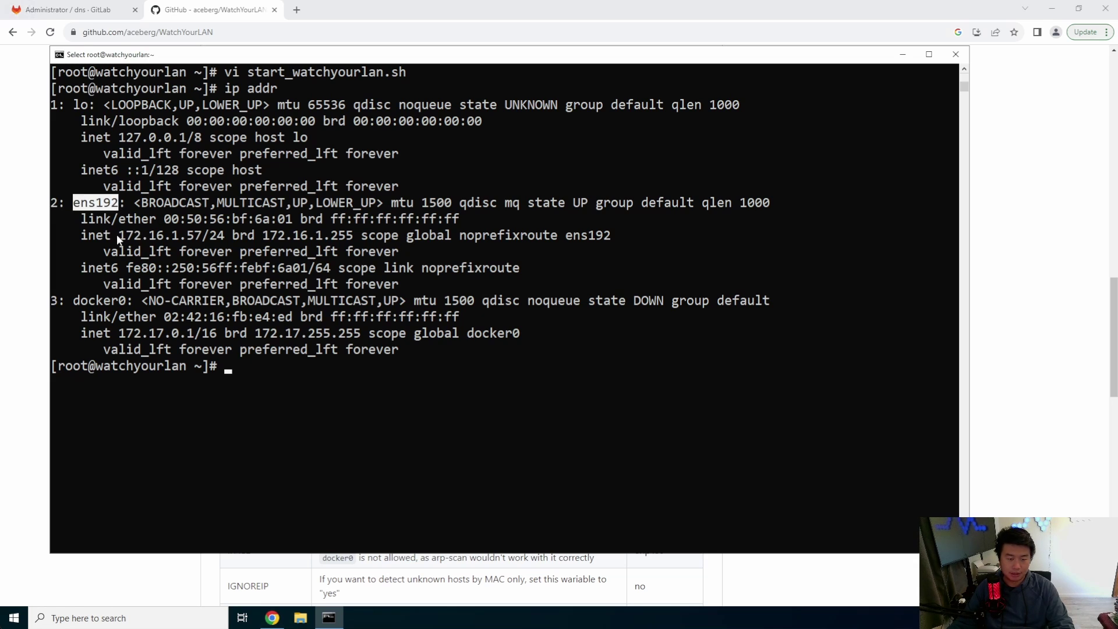
pyautogui.moveTo(118, 239); pyautogui.dragTo(200, 244)
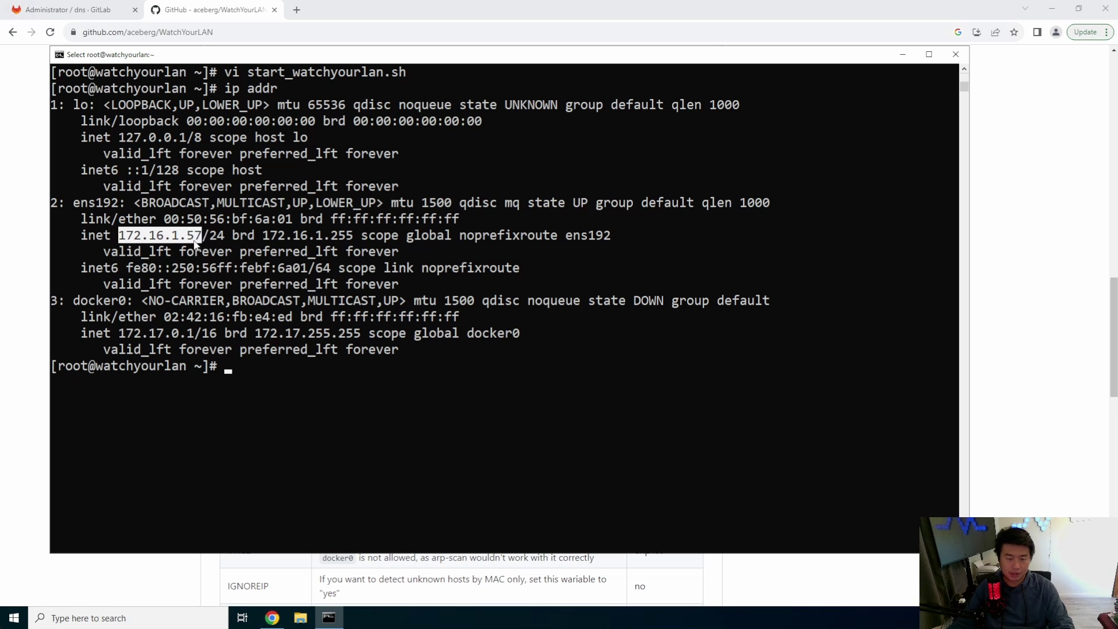
pyautogui.click(173, 220)
pyautogui.moveTo(68, 106); pyautogui.dragTo(93, 107)
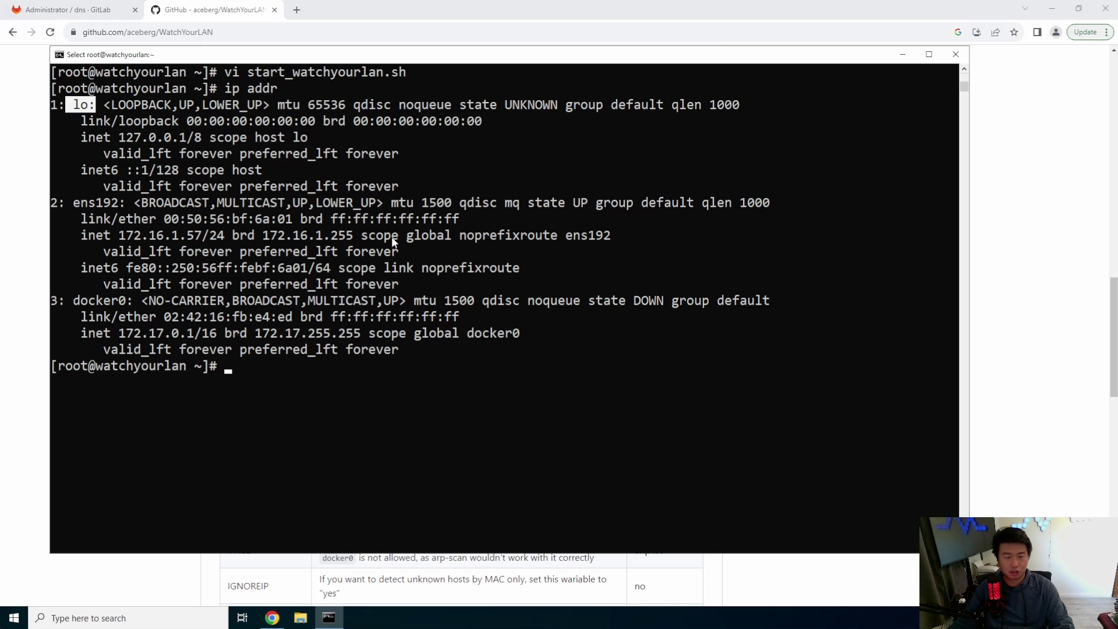
pyautogui.moveTo(457, 202); pyautogui.dragTo(32, 119)
pyautogui.click(265, 137)
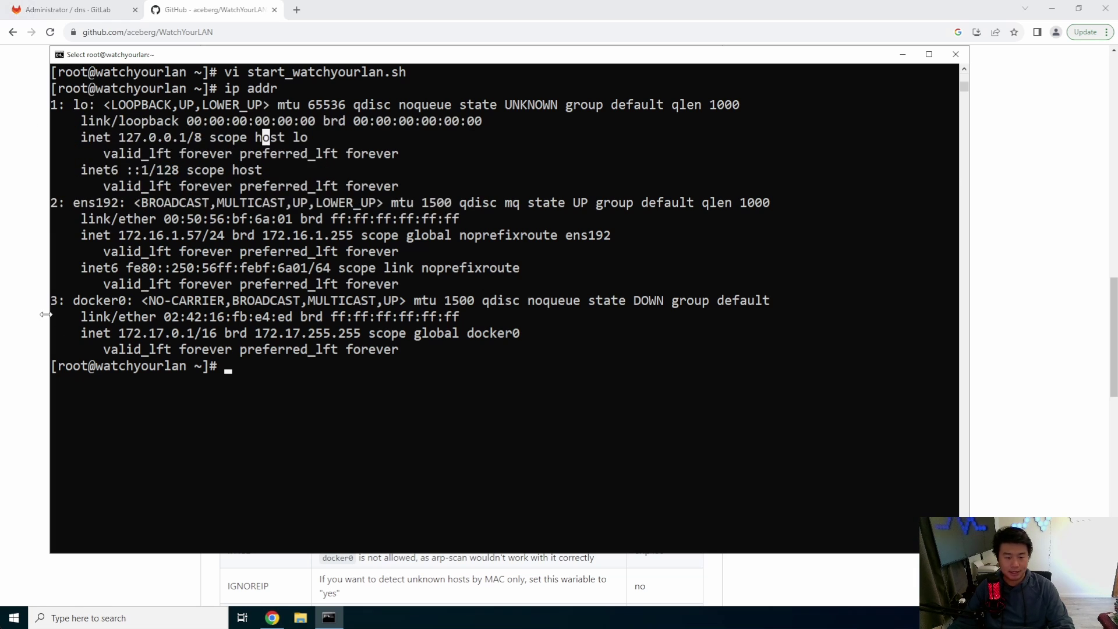
pyautogui.moveTo(73, 301); pyautogui.dragTo(446, 355)
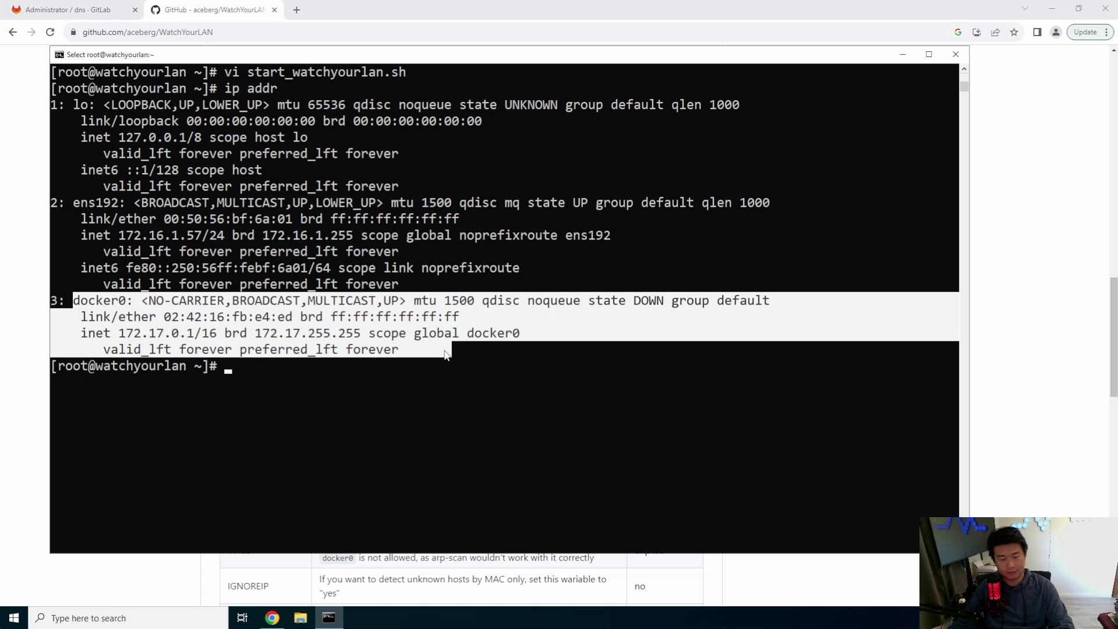
pyautogui.click(135, 314)
pyautogui.doubleClick(108, 300)
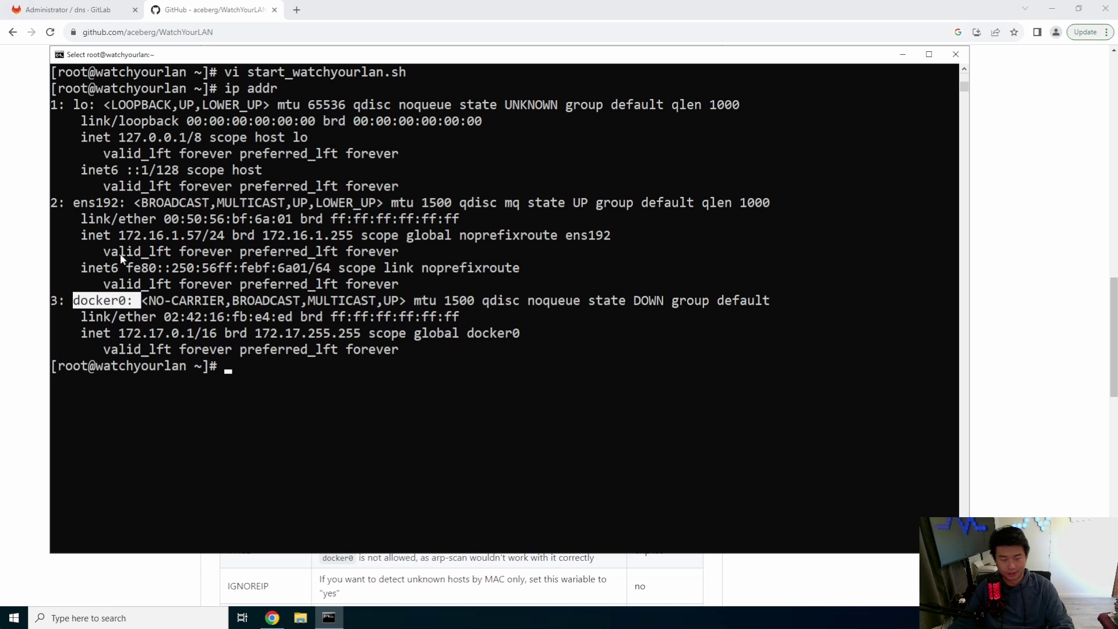
pyautogui.doubleClick(107, 202)
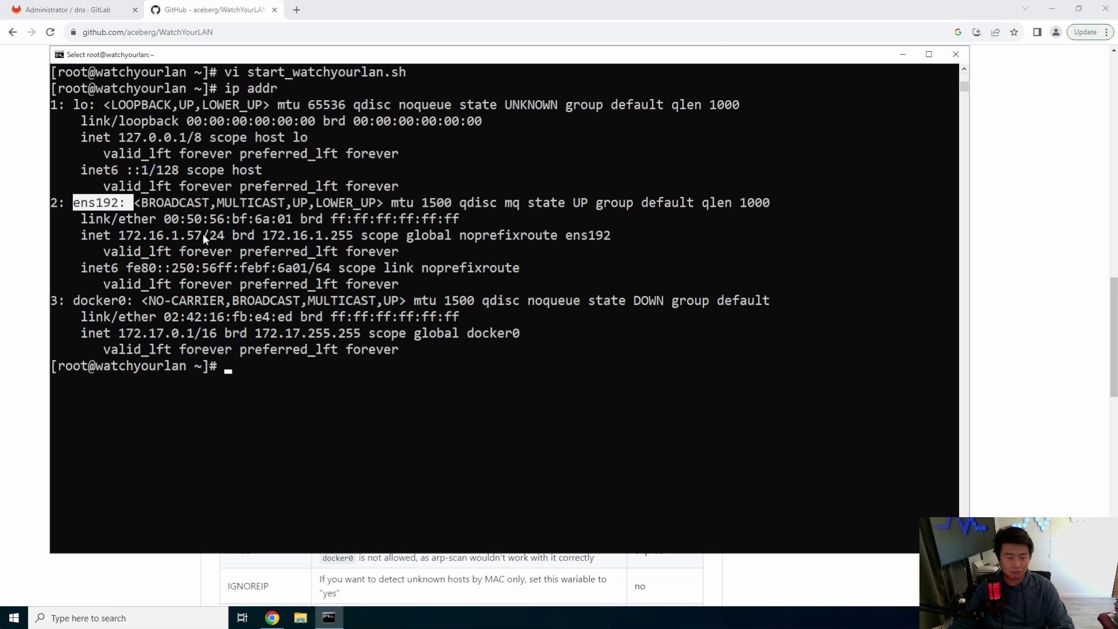
pyautogui.doubleClick(114, 208)
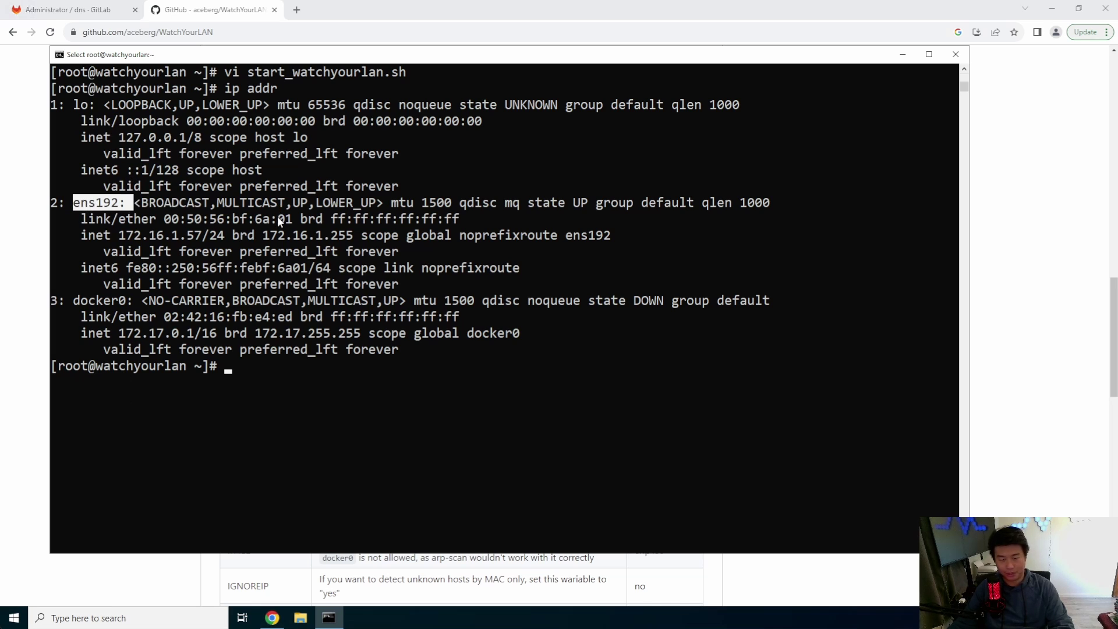
# Step: Make start_watchyourlan.sh executable with chmod +x and run it to pull and start the container
pyautogui.hotkey('ctrl', 'l')
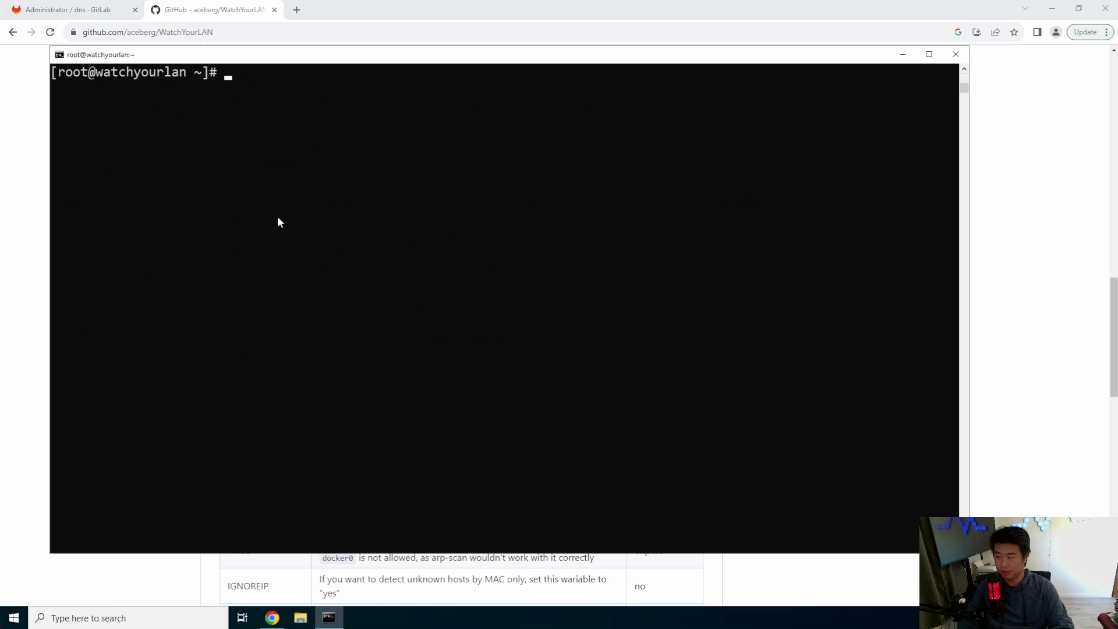
pyautogui.write('chmod +x ')
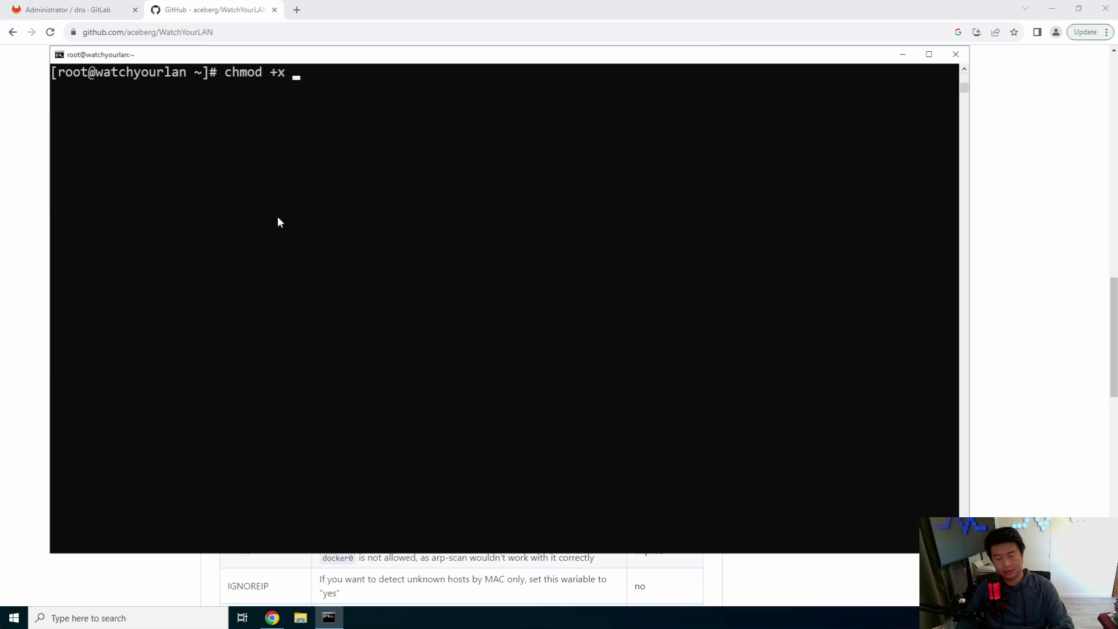
pyautogui.write('star')
pyautogui.press('Tab')
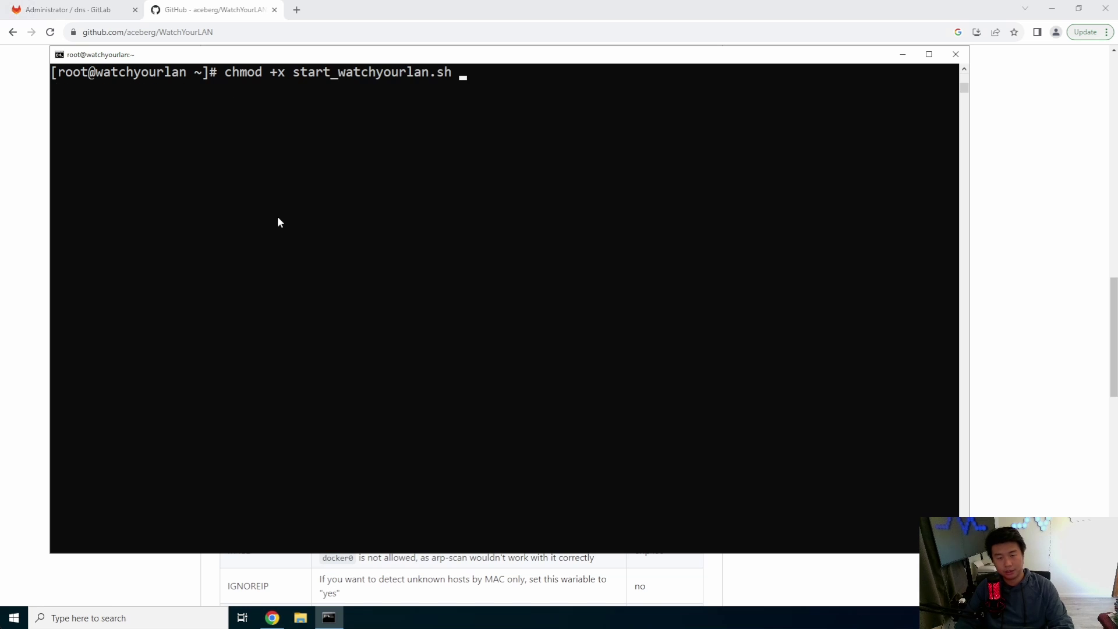
pyautogui.press('Return')
pyautogui.write('./start')
pyautogui.press('Tab')
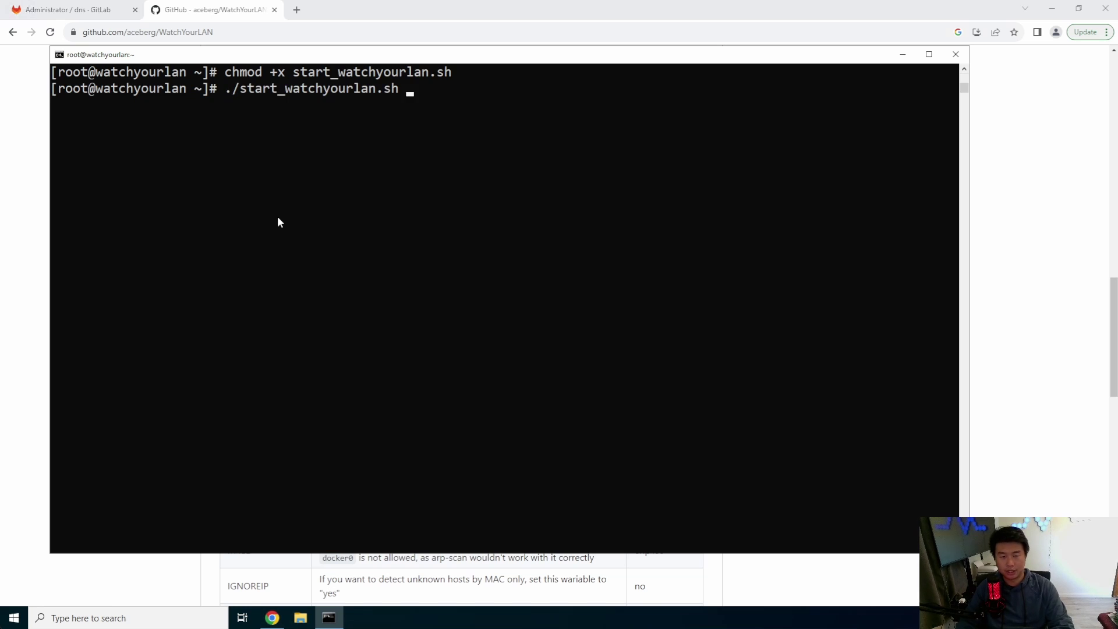
pyautogui.press('Return')
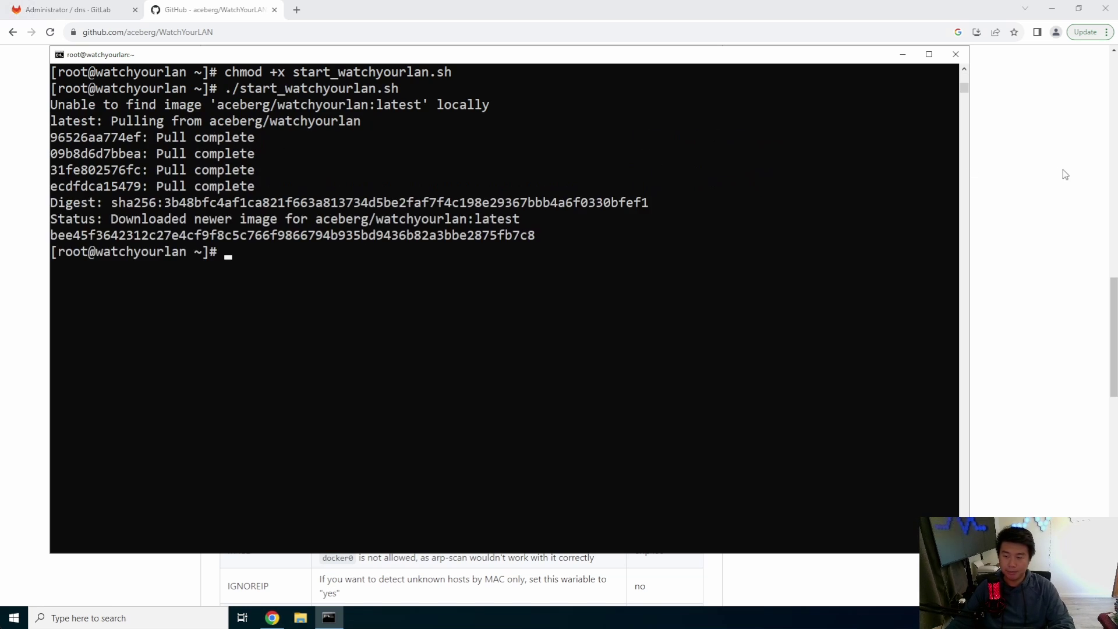
# Step: Check the GitHub README for the web GUI port 8840 while the container starts
pyautogui.click(777, 153)
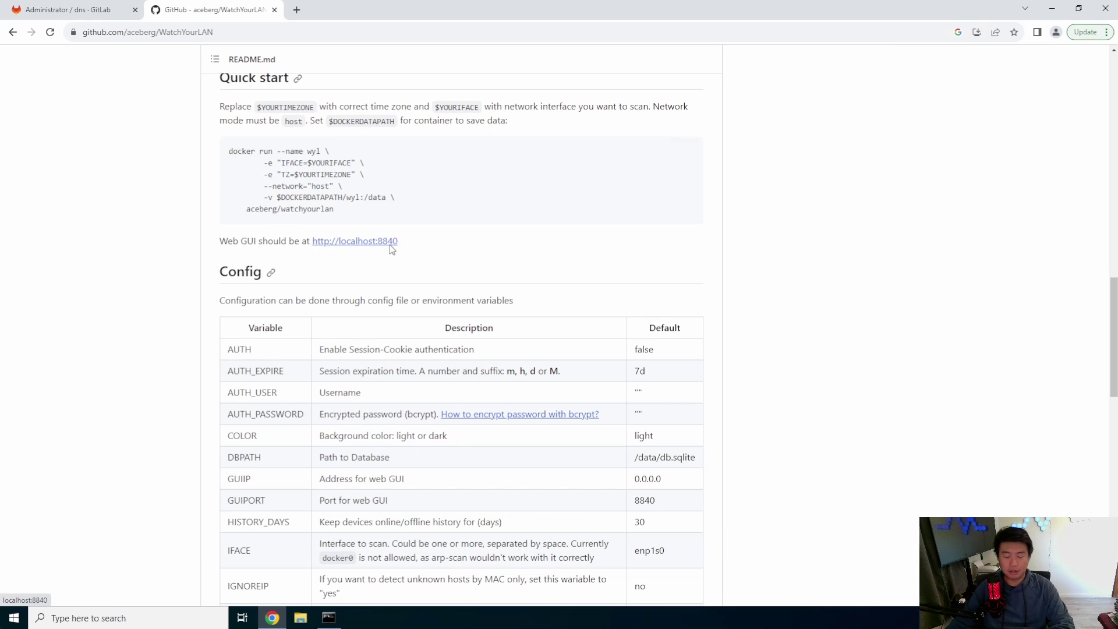
pyautogui.click(329, 617)
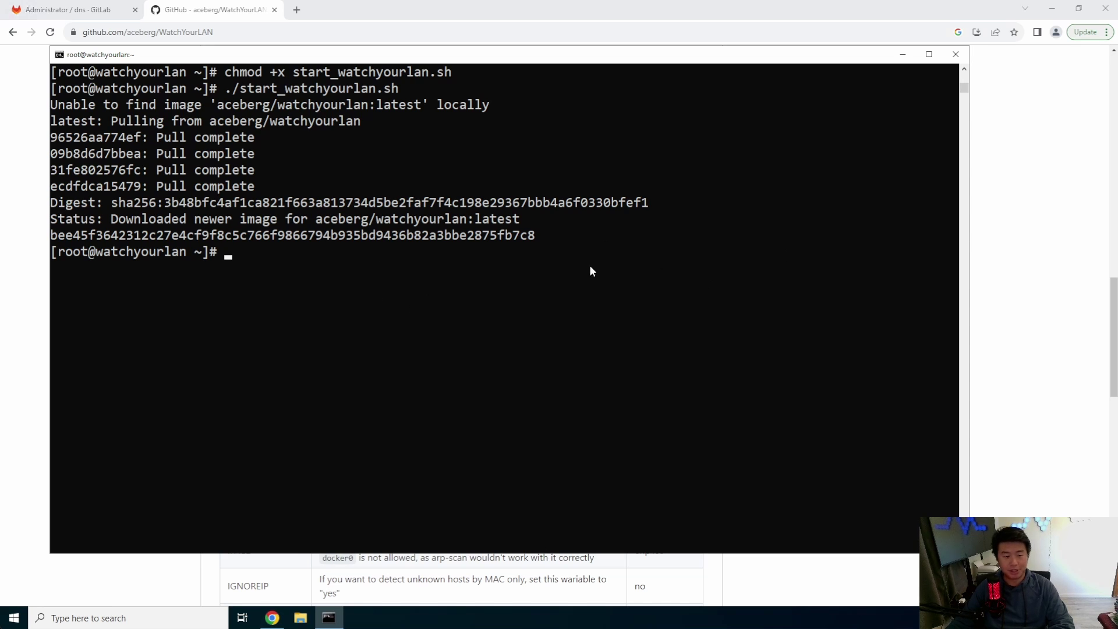
pyautogui.click(1011, 206)
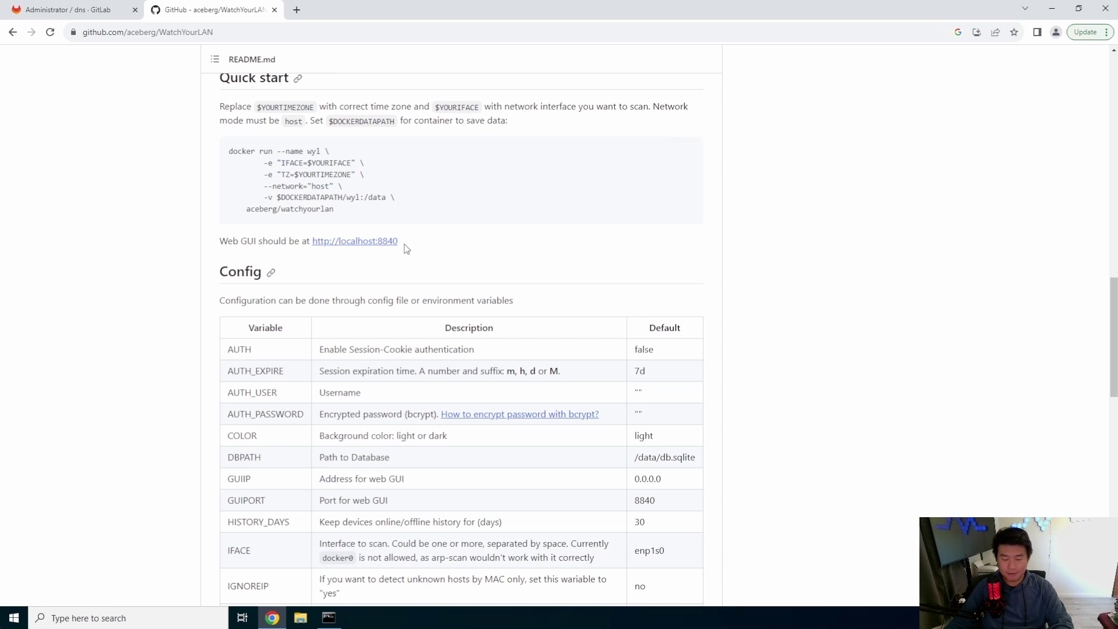
pyautogui.click(294, 8)
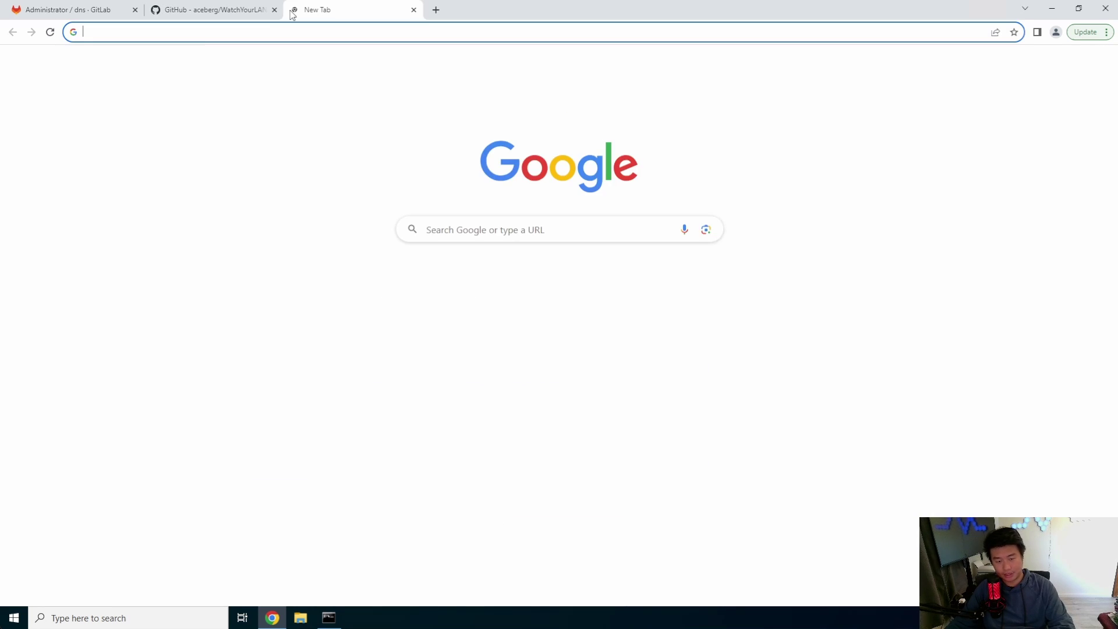
pyautogui.write('http://')
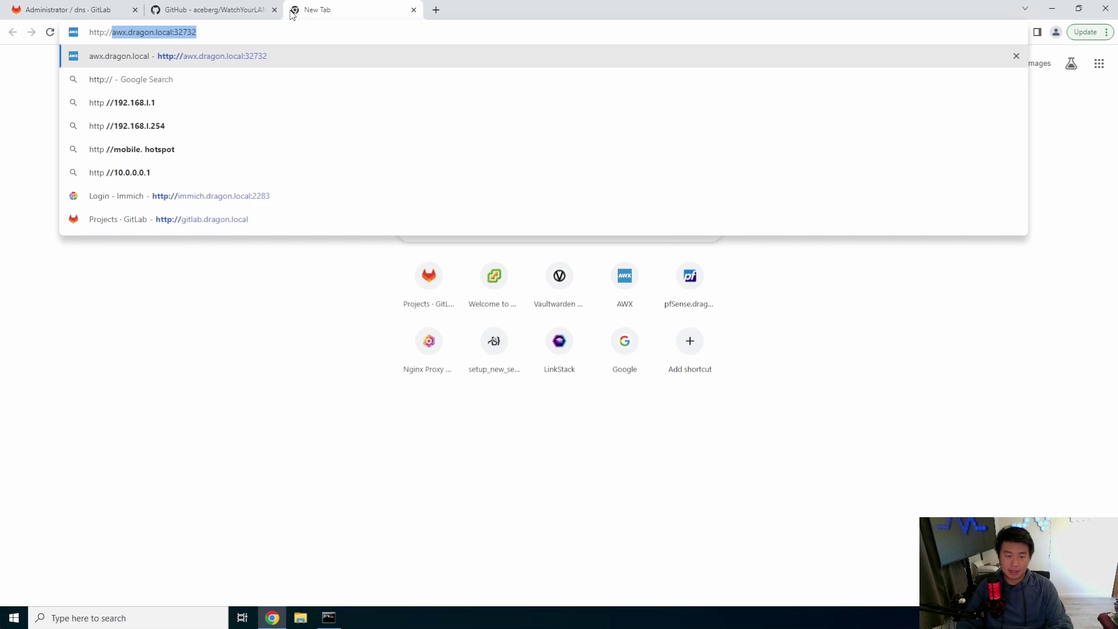
pyautogui.write('watchyourlan.drago')
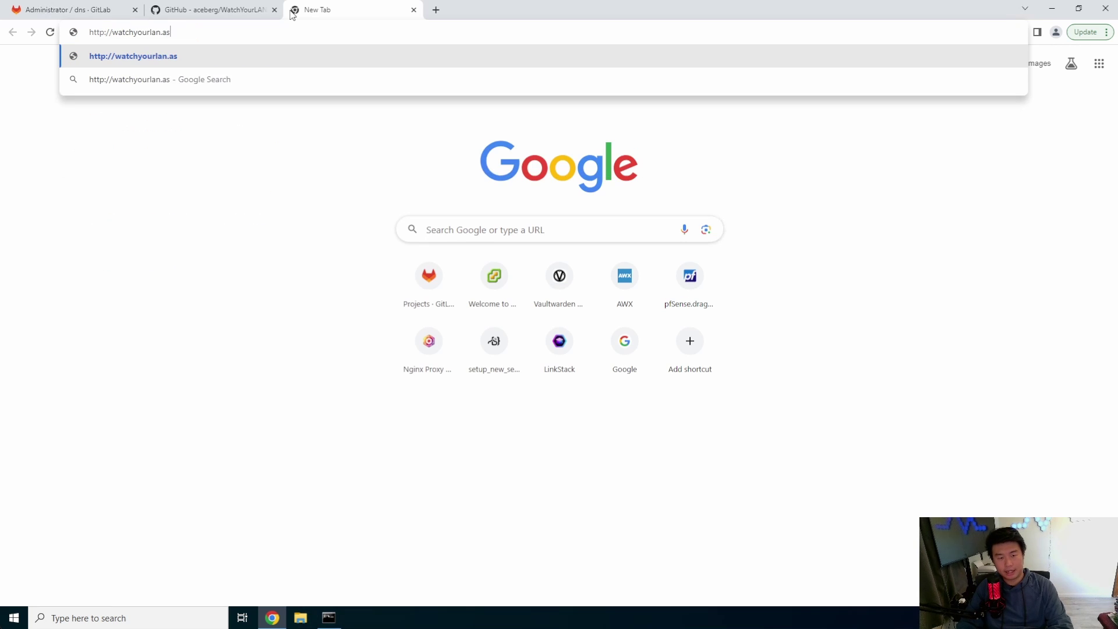
pyautogui.write('n.local:8840')
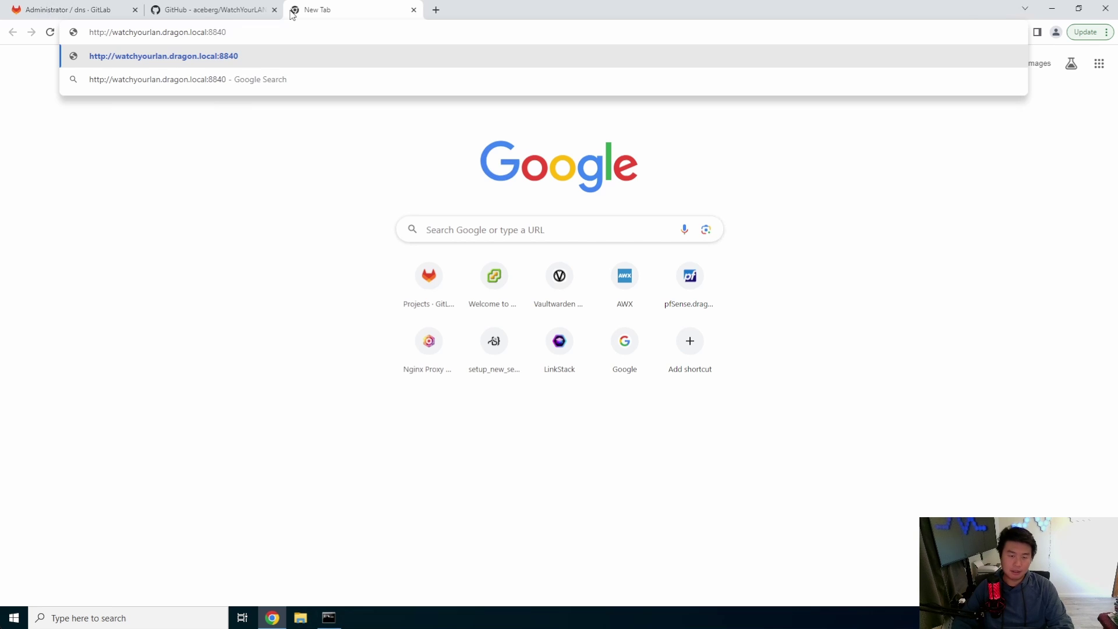
pyautogui.press('Return')
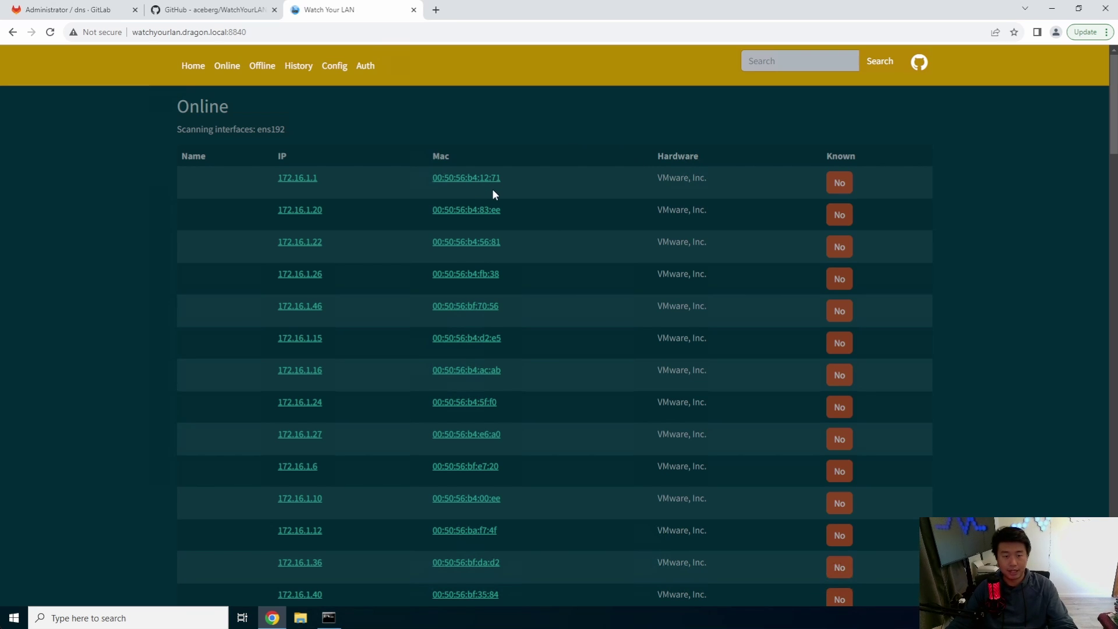
pyautogui.scroll(-9, 490, 191)
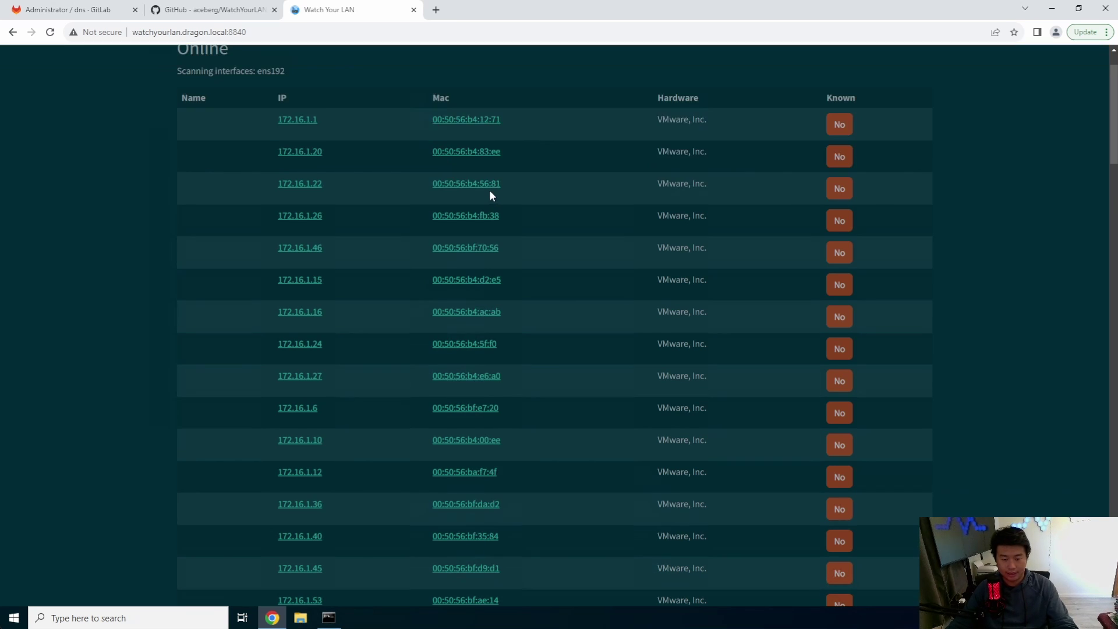
pyautogui.scroll(-4, 489, 189)
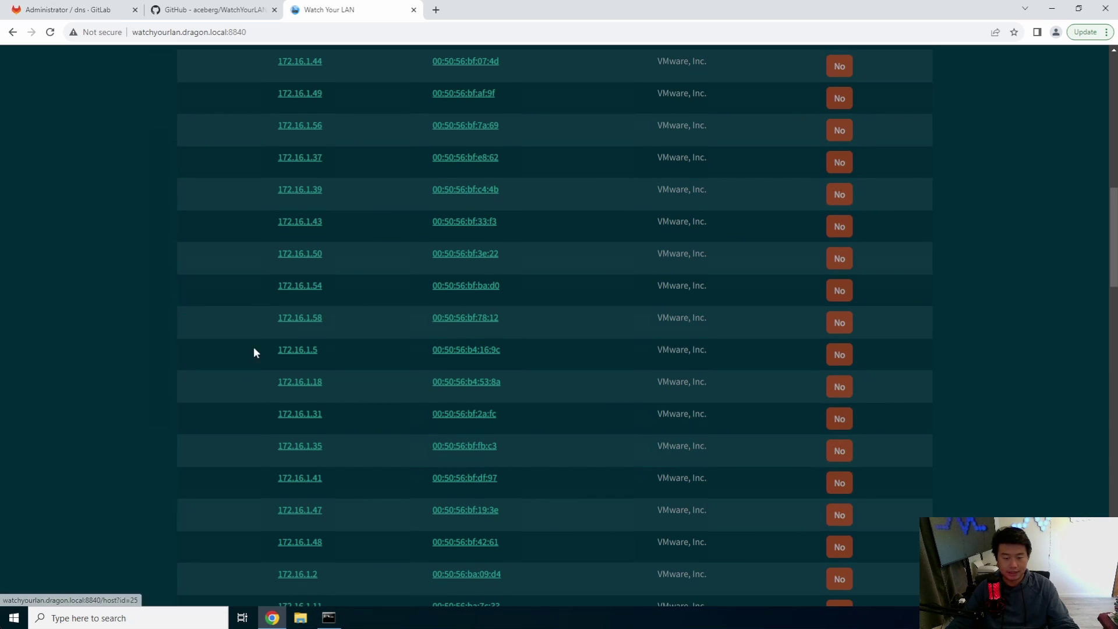
pyautogui.scroll(-7, 400, 356)
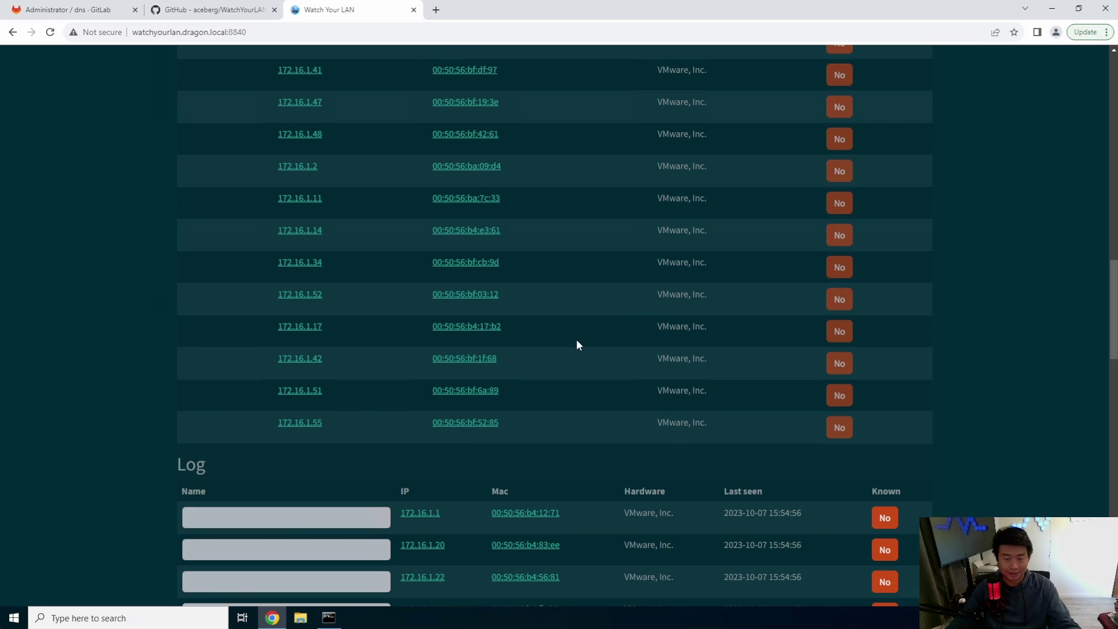
pyautogui.scroll(8, 562, 330)
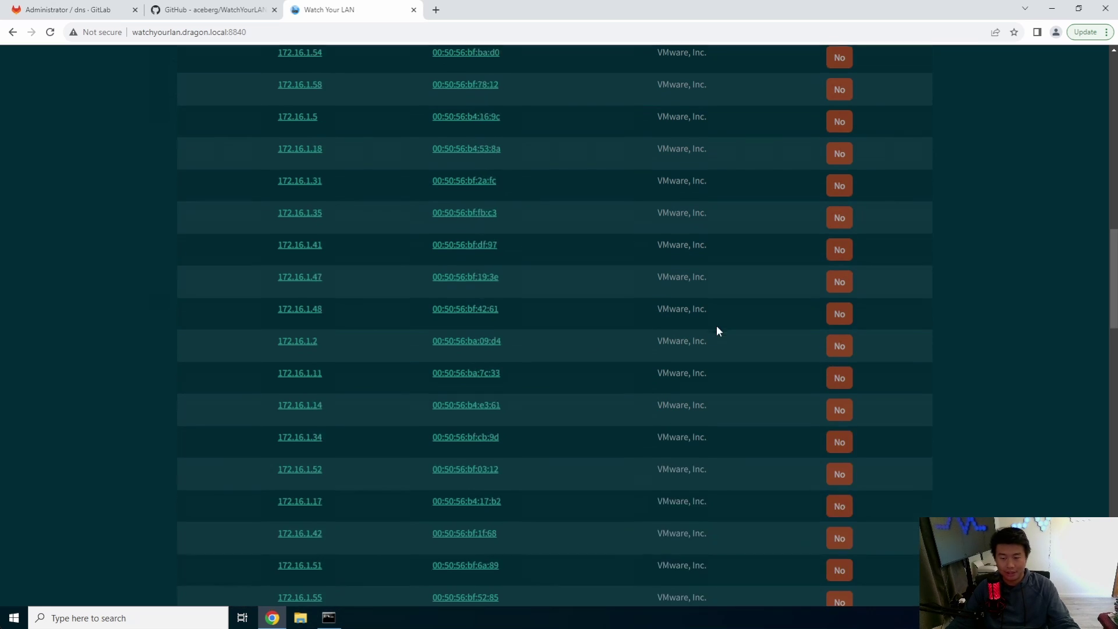
pyautogui.scroll(10, 733, 298)
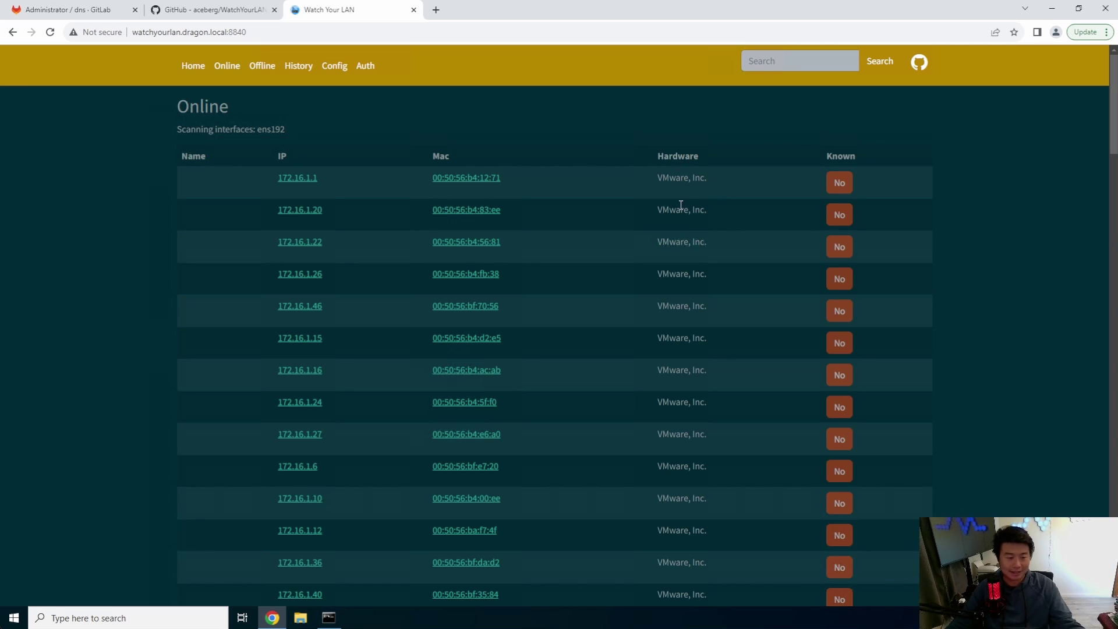
pyautogui.scroll(-14, 654, 246)
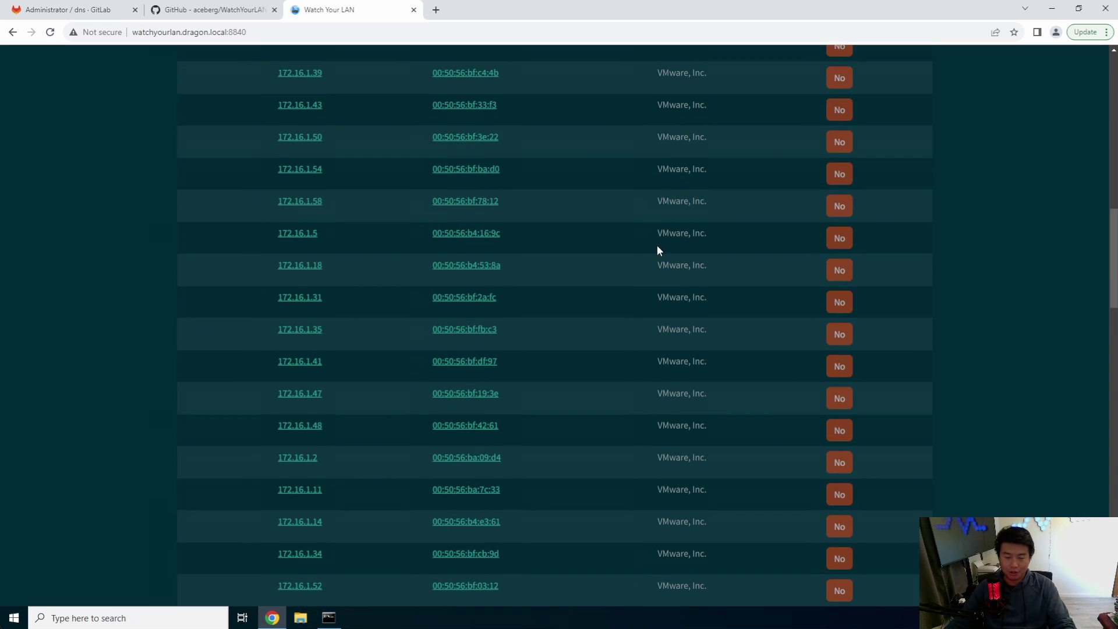
pyautogui.scroll(-7, 659, 251)
# Step: Name the 172.16.1.1 device 'Firewall' in the Log table
pyautogui.click(279, 397)
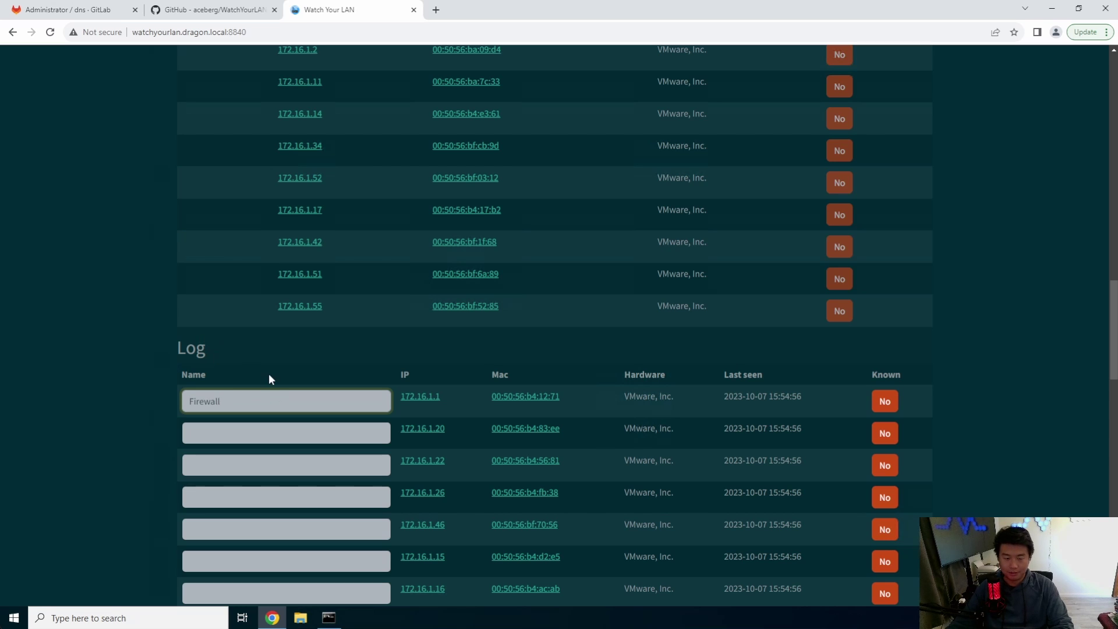
pyautogui.press('Return')
pyautogui.scroll(-8, 294, 300)
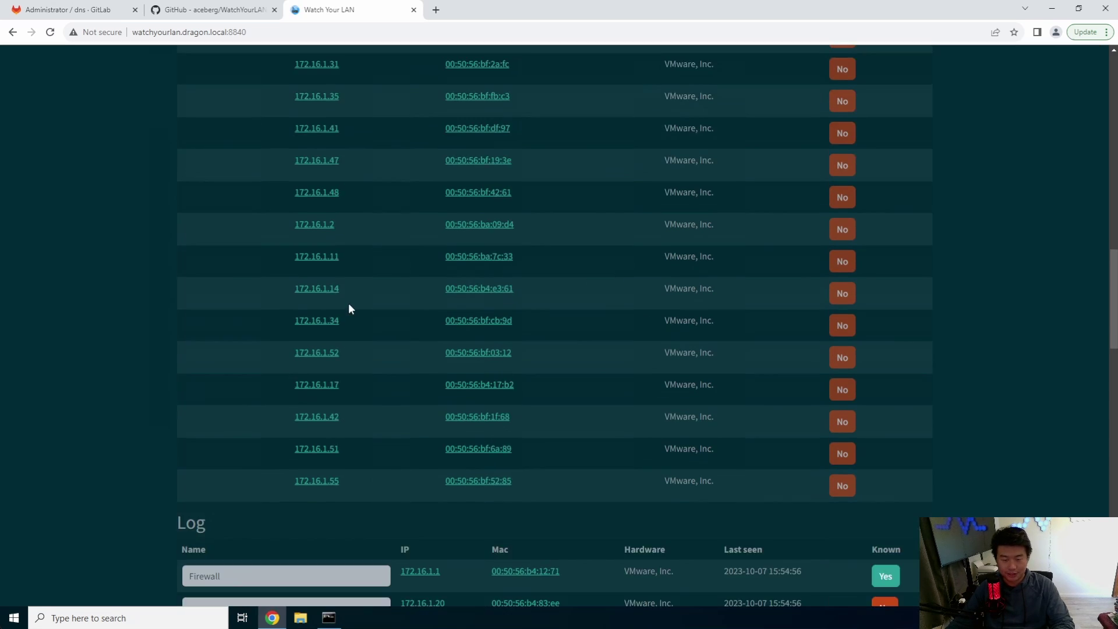
pyautogui.scroll(-3, 349, 309)
pyautogui.scroll(12, 299, 400)
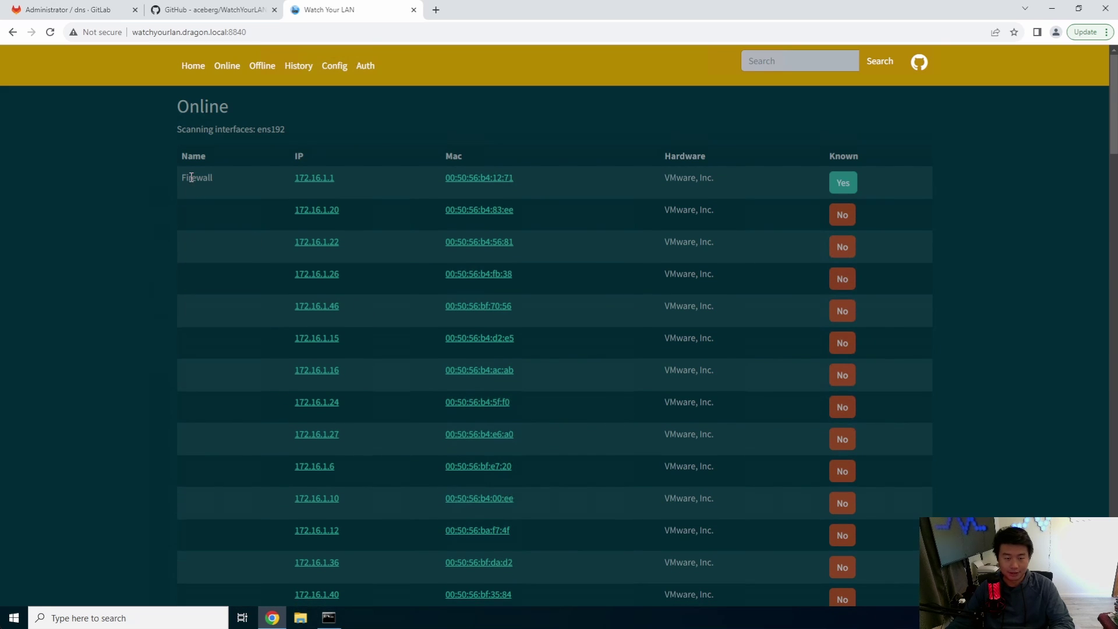
# Step: Confirm the Firewall name shows as known while the other VMware hosts stay unknown
pyautogui.doubleClick(191, 177)
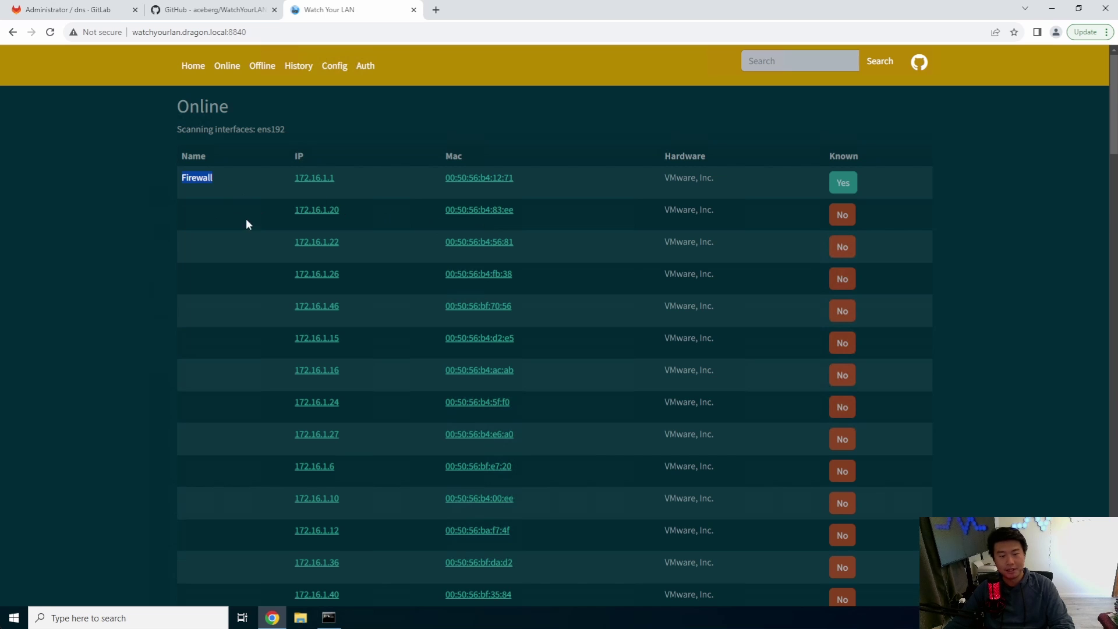
pyautogui.scroll(-7, 245, 224)
pyautogui.scroll(-15, 419, 204)
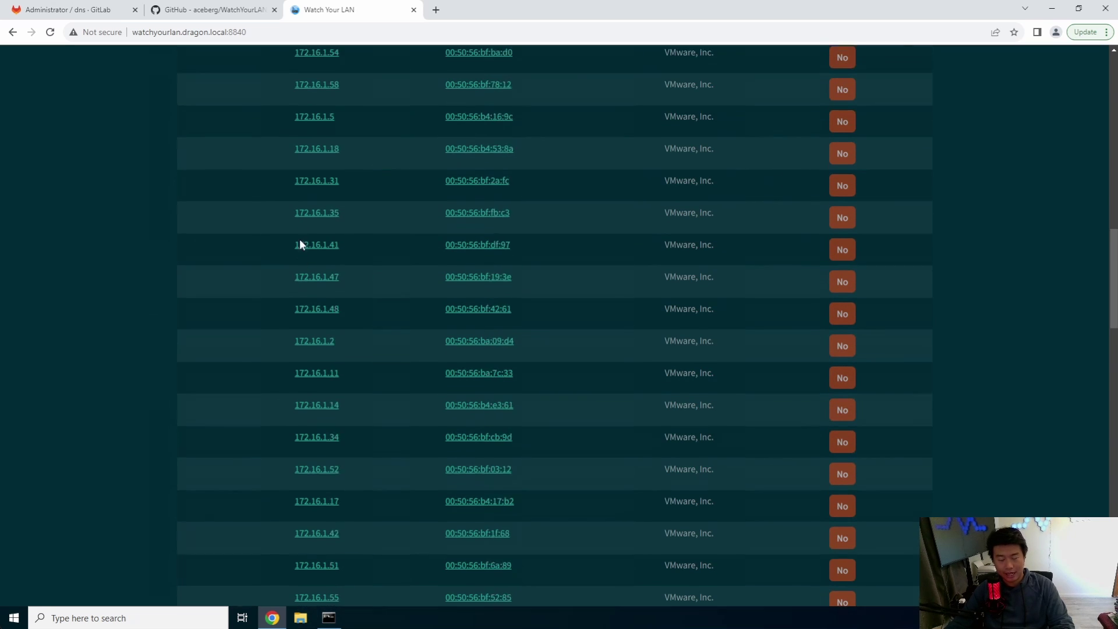
pyautogui.scroll(20, 622, 263)
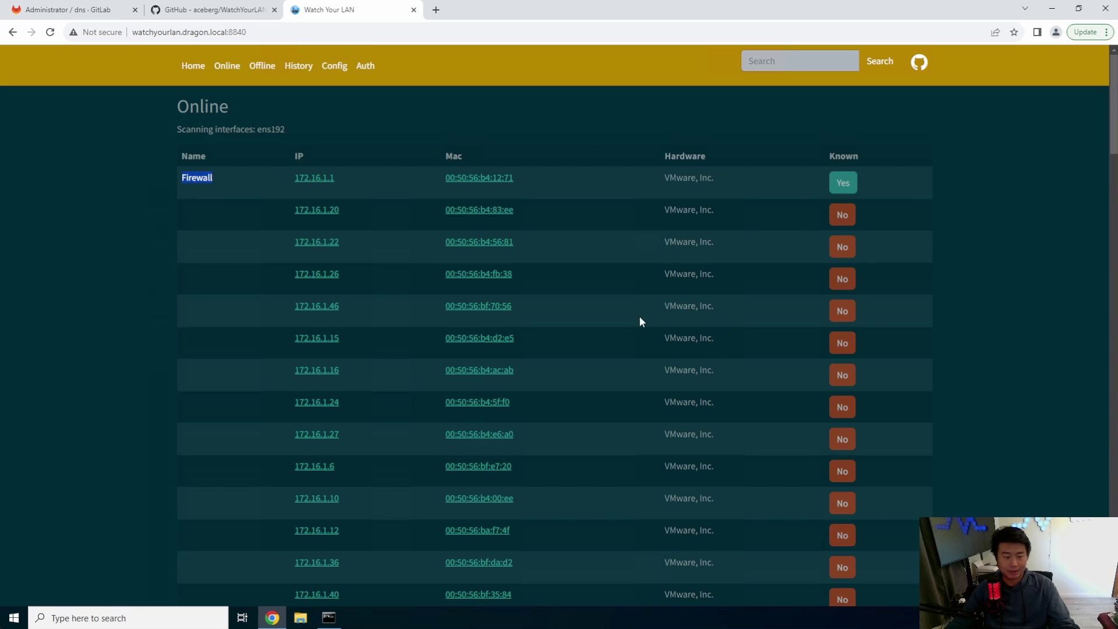
pyautogui.scroll(-6, 434, 299)
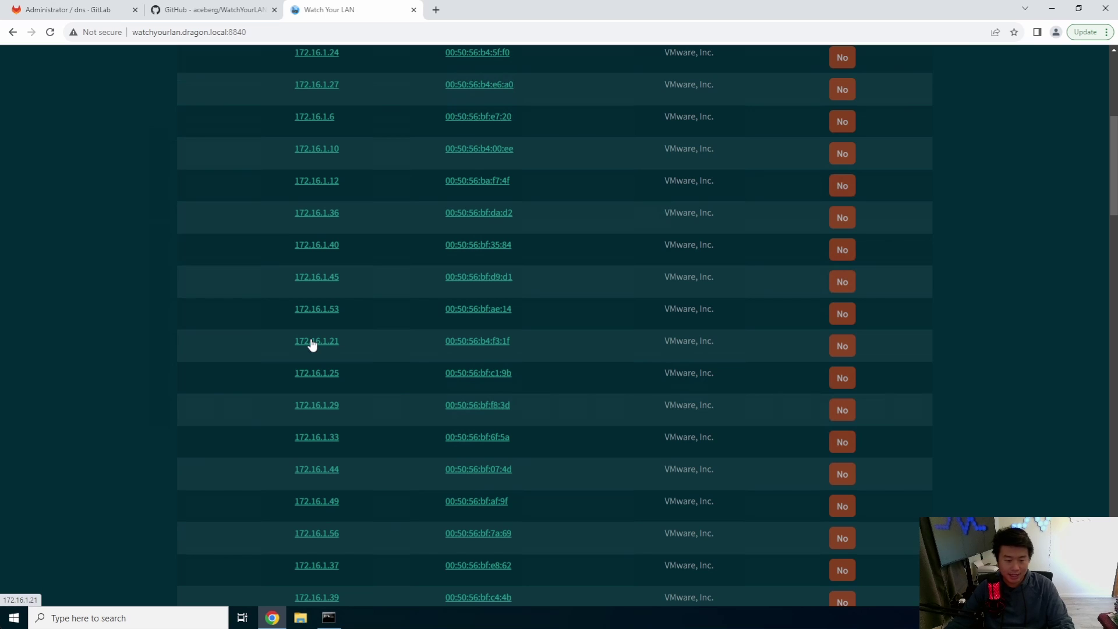
pyautogui.scroll(-10, 443, 248)
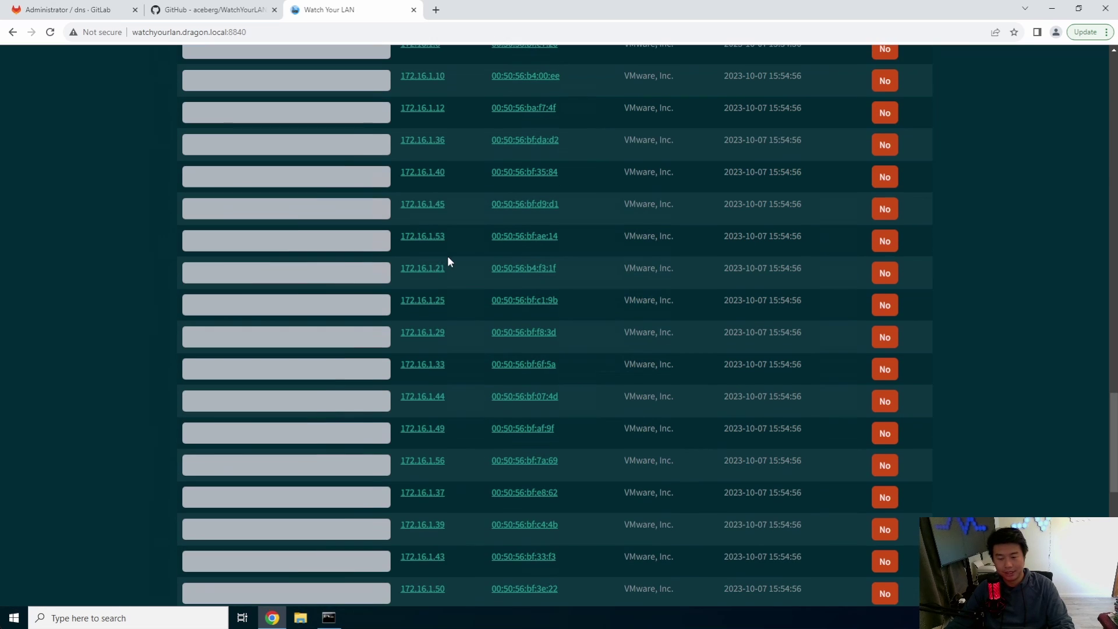
pyautogui.scroll(-5, 447, 262)
pyautogui.scroll(15, 442, 215)
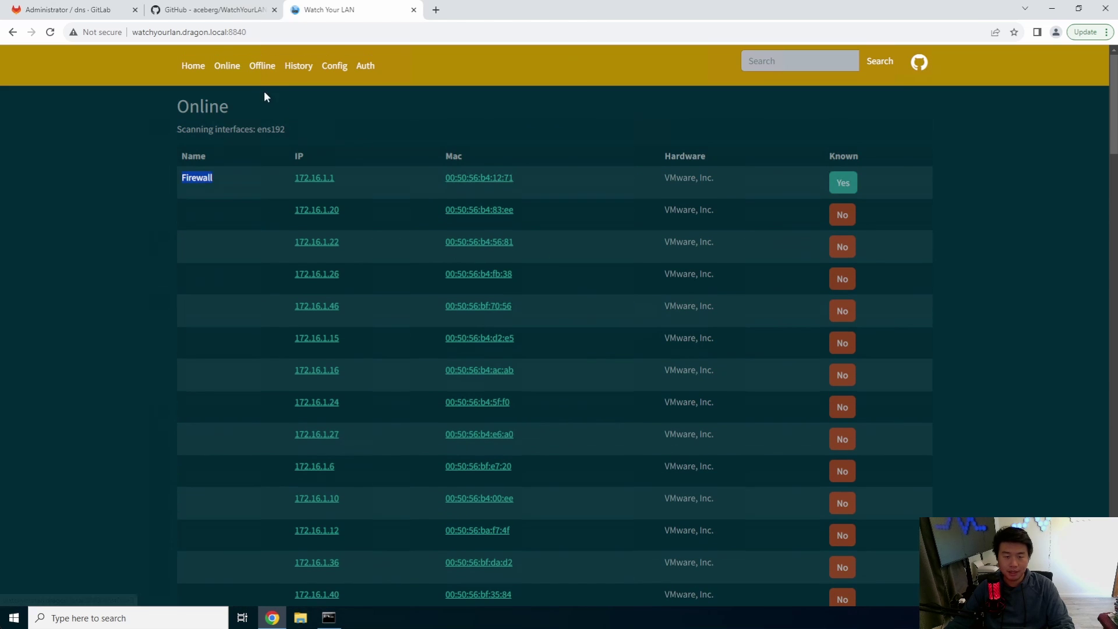
# Step: Browse WatchYourLAN's Offline devices and the History of all seen hosts
pyautogui.click(265, 69)
pyautogui.click(229, 72)
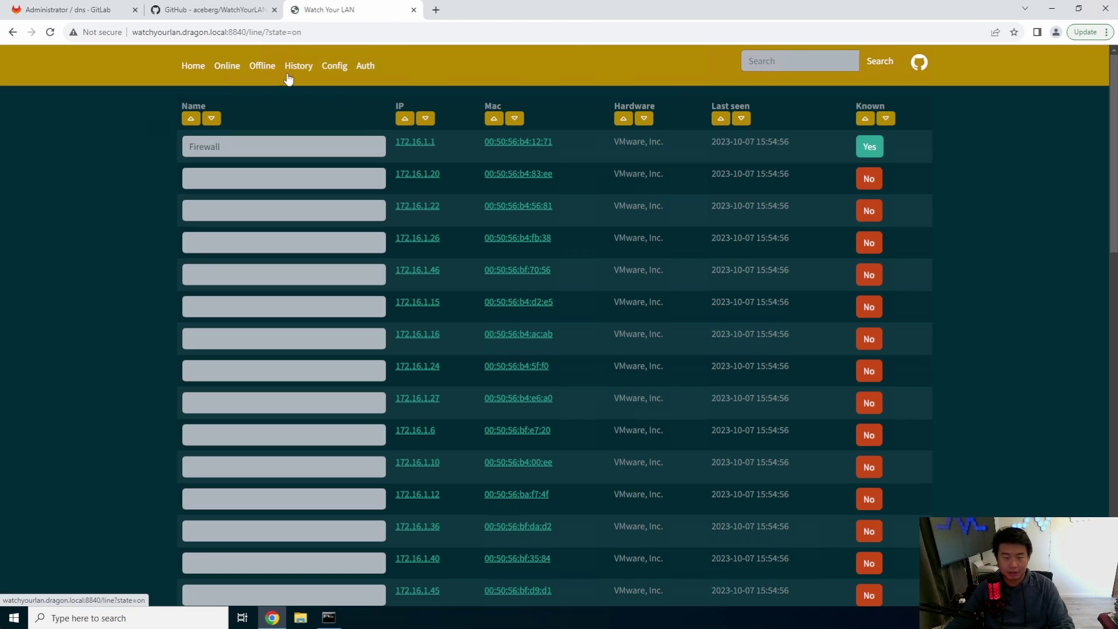
pyautogui.click(265, 69)
pyautogui.click(304, 69)
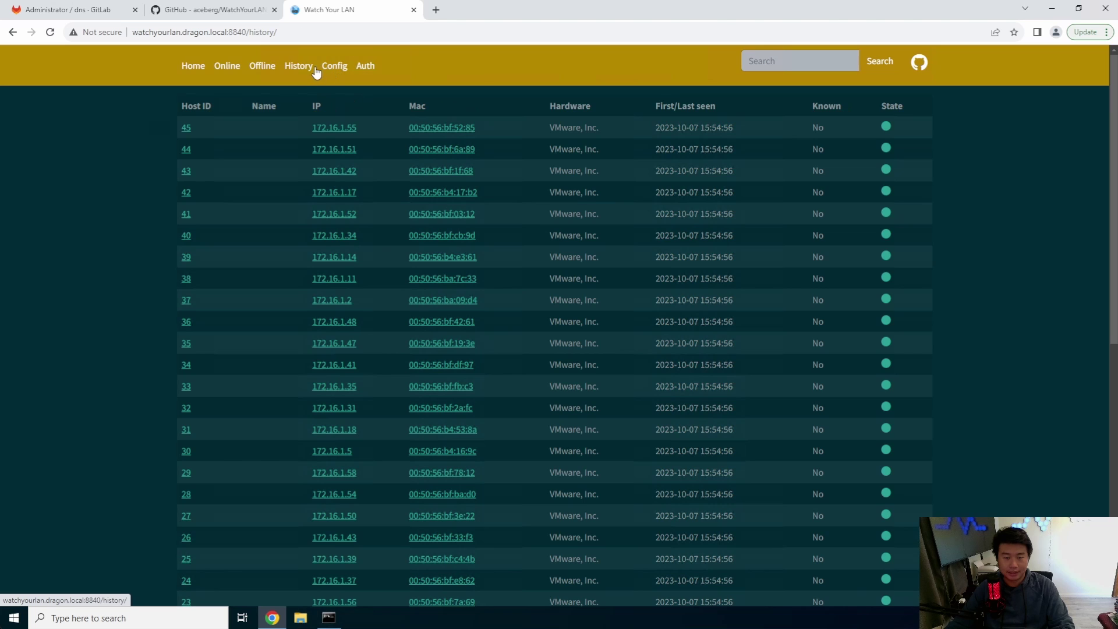
pyautogui.scroll(-5, 449, 203)
pyautogui.scroll(8, 448, 198)
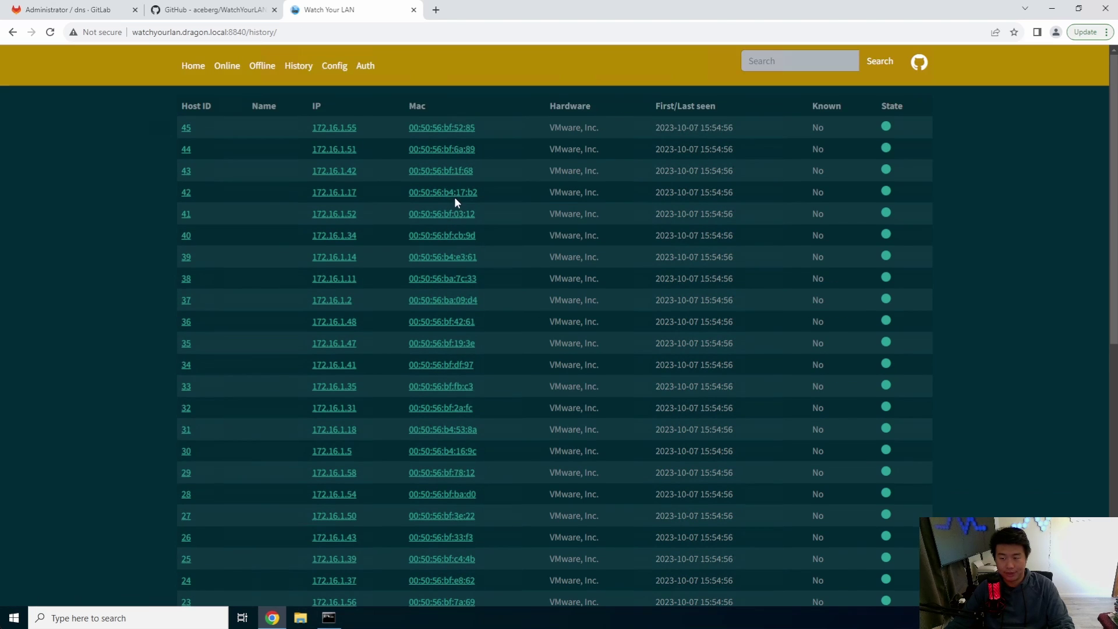
pyautogui.scroll(-4, 454, 197)
pyautogui.scroll(8, 452, 207)
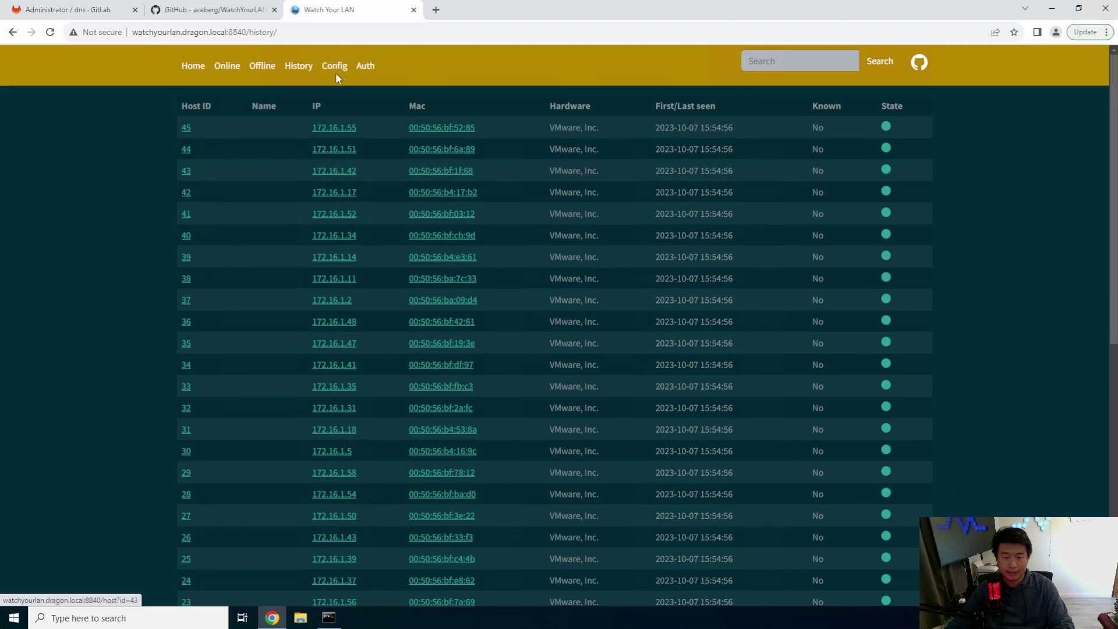
# Step: Review the Config page and leave Auth login authentication disabled
pyautogui.click(338, 66)
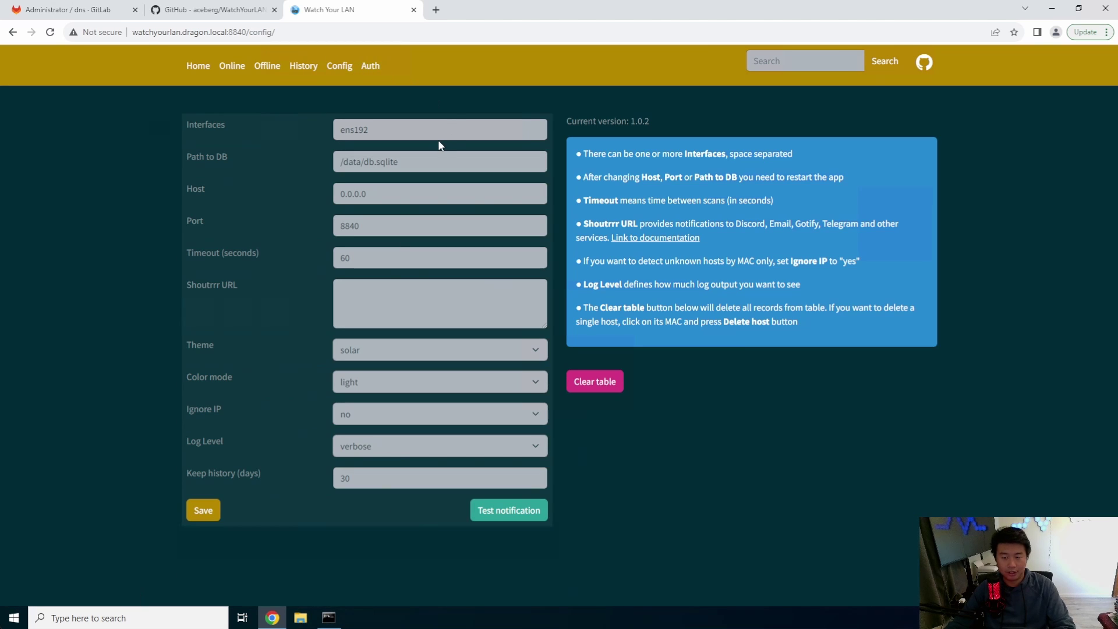
pyautogui.click(372, 67)
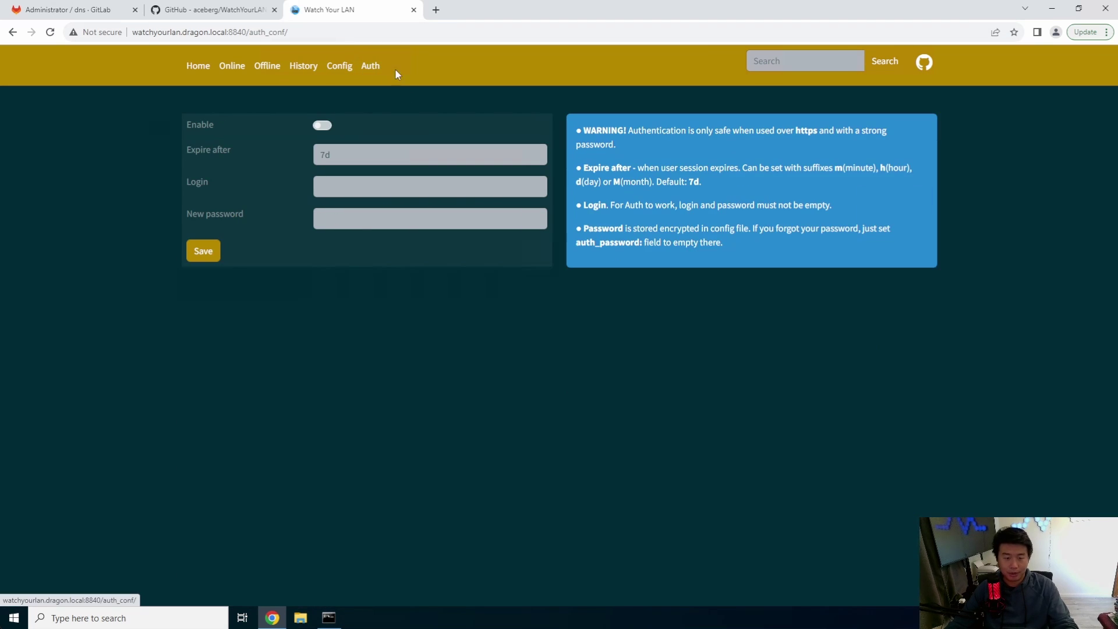
pyautogui.click(325, 125)
pyautogui.click(325, 125)
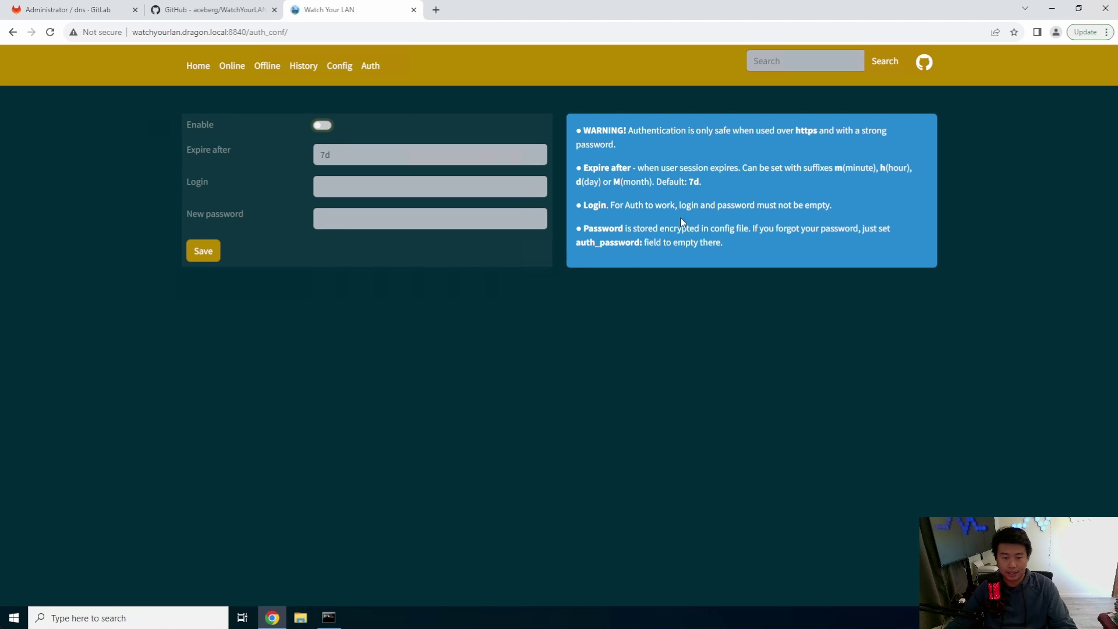
pyautogui.click(400, 188)
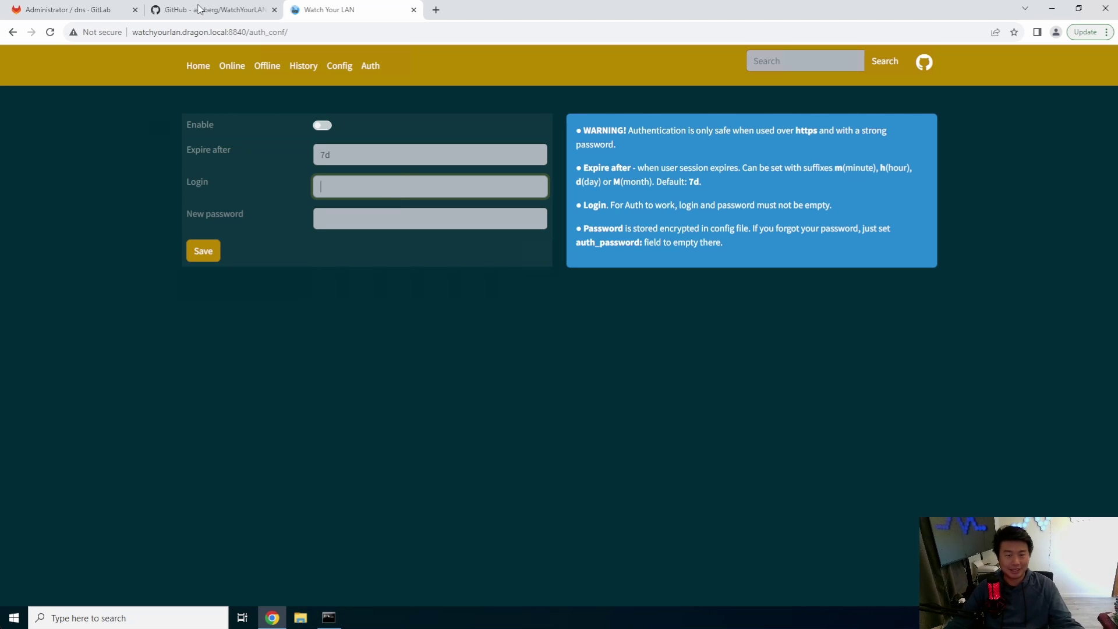
pyautogui.moveTo(249, 32); pyautogui.dragTo(133, 32)
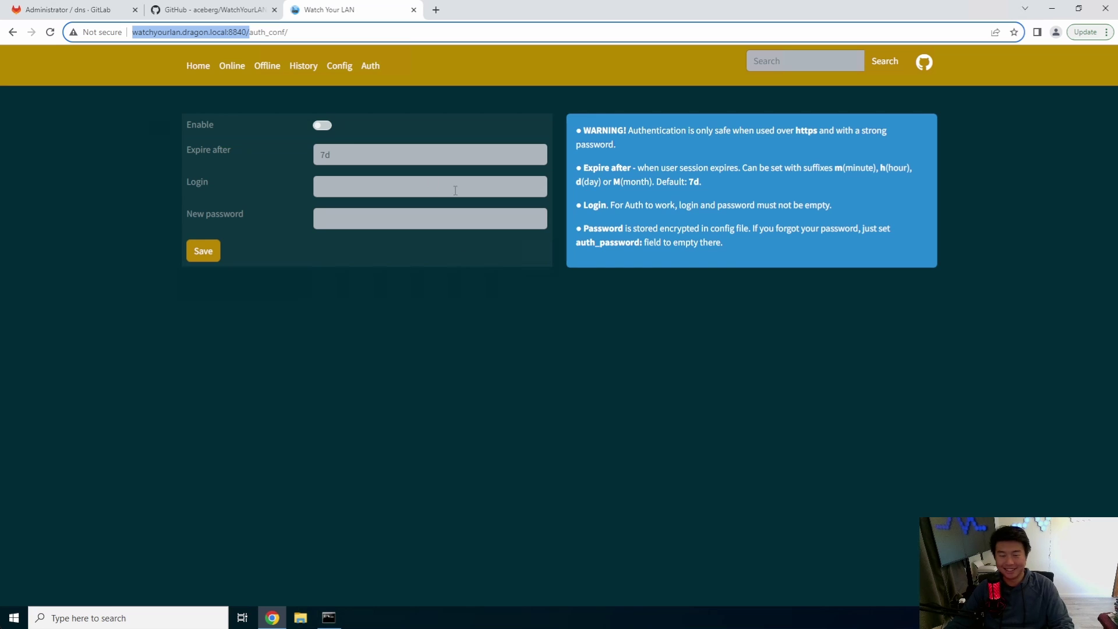
# Step: Scroll the Online list, with 172.16.1.1 known as 'Firewall' and hosts through 172.16.1.55 unknown
pyautogui.click(231, 69)
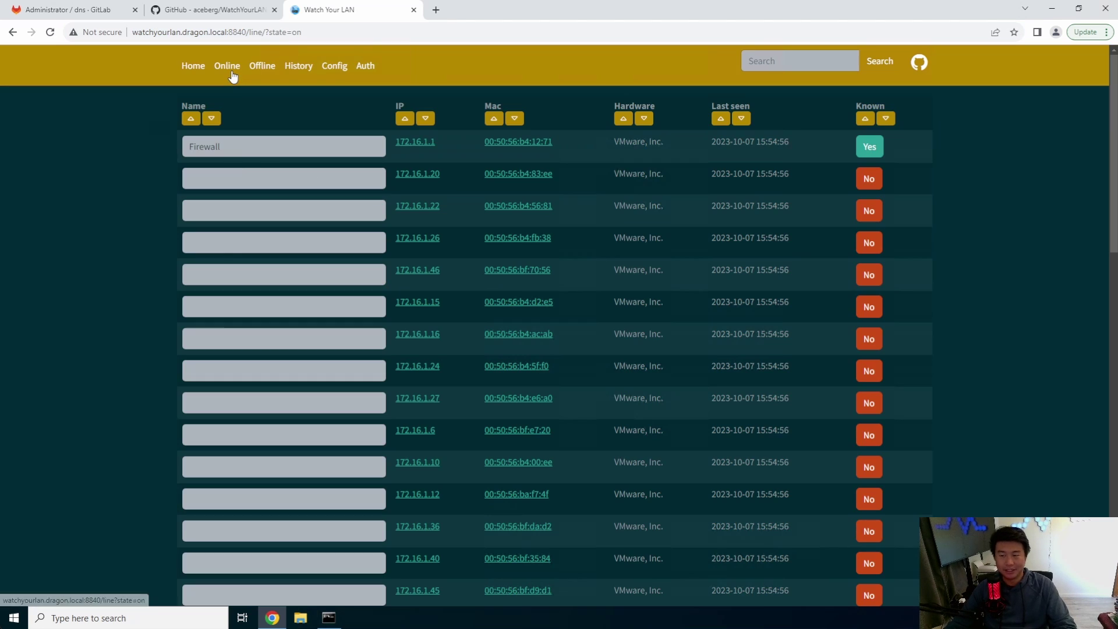
pyautogui.scroll(-5, 750, 222)
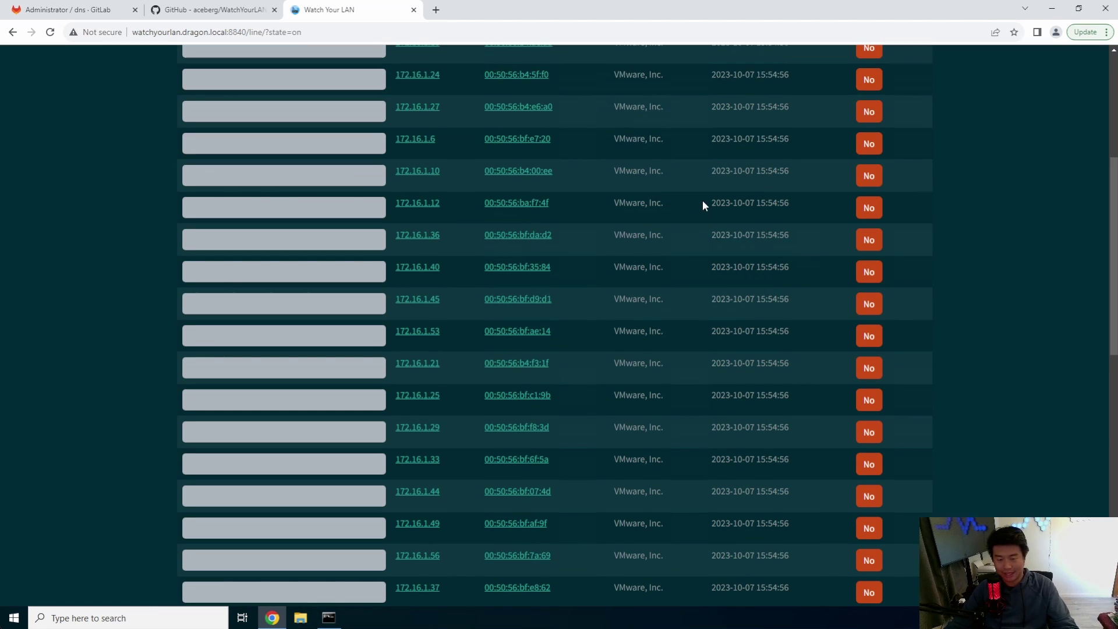
pyautogui.scroll(-9, 703, 201)
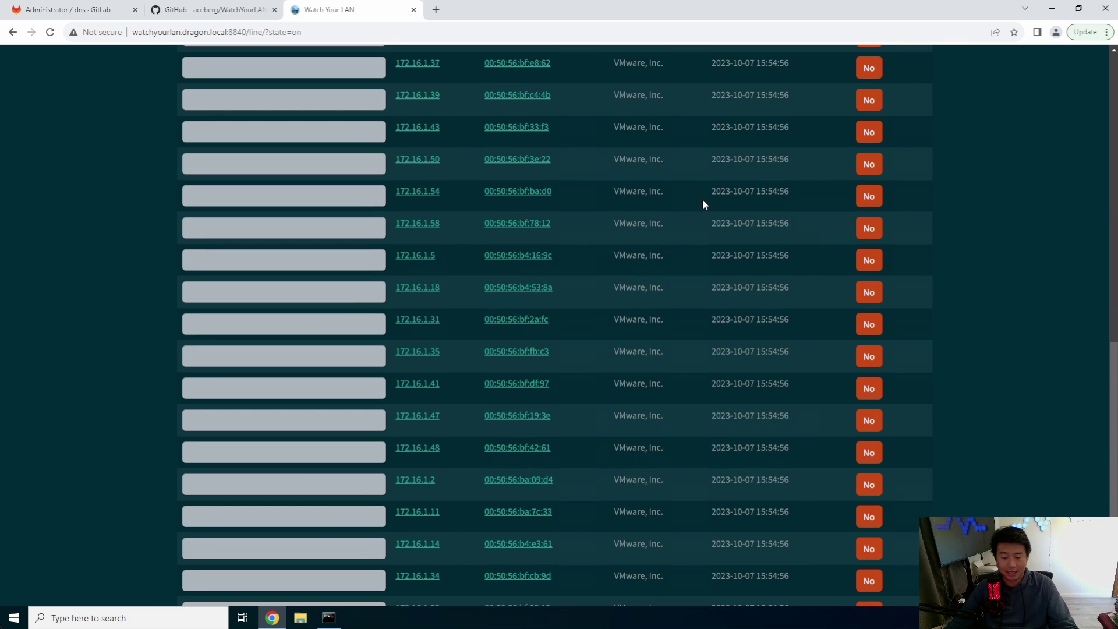
pyautogui.scroll(-3, 702, 201)
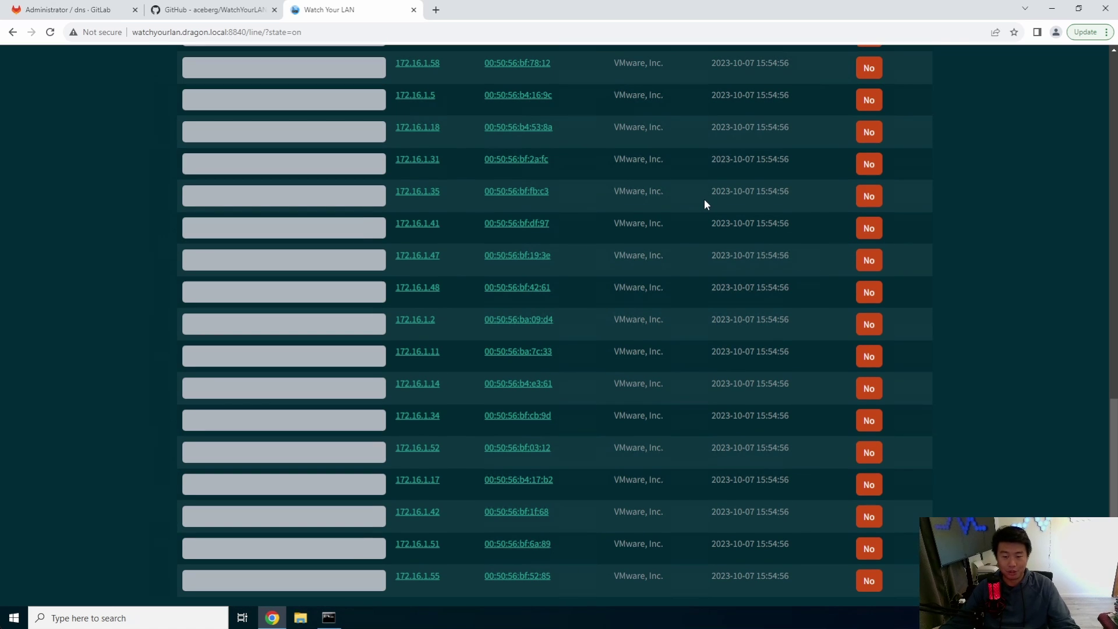